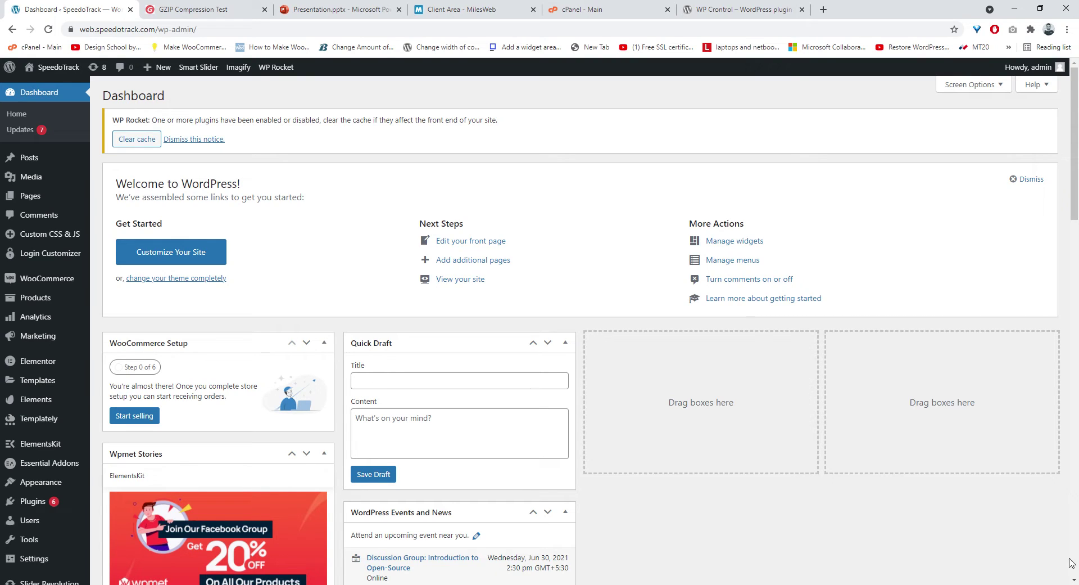
- Look over the WP Crontrol plugin page on WordPress.org and copy the plugin's name
left_click(707, 14)
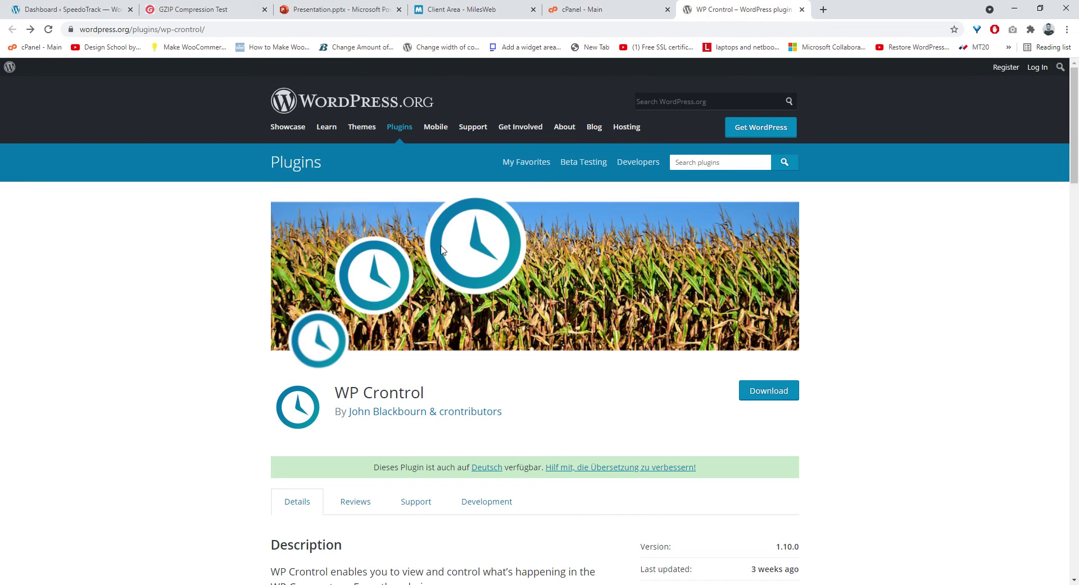
scroll(173, 366, "down", 3)
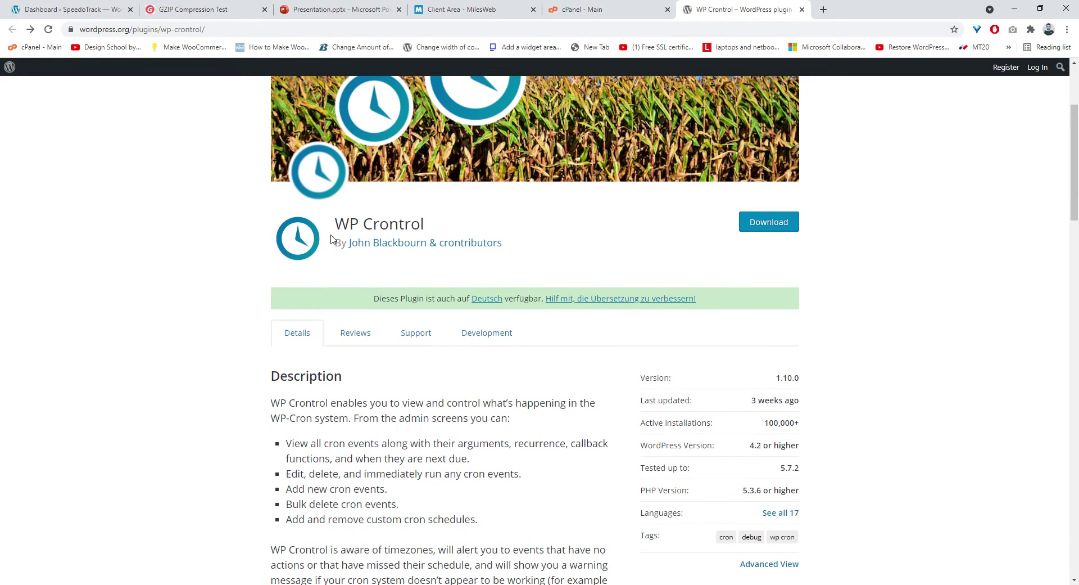
scroll(498, 287, "down", 10)
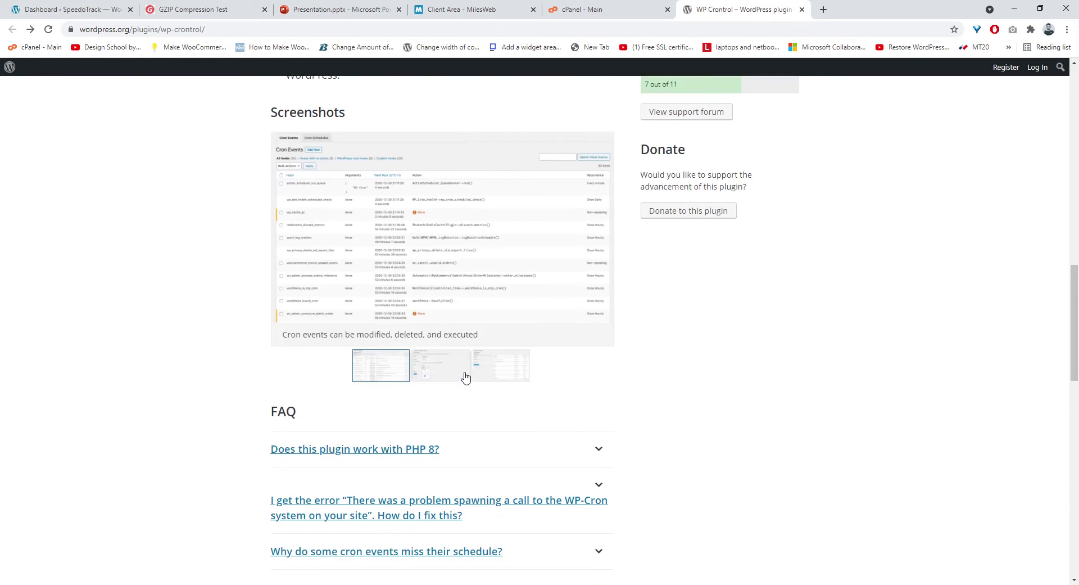
scroll(465, 376, "up", 10)
scroll(462, 375, "up", 3)
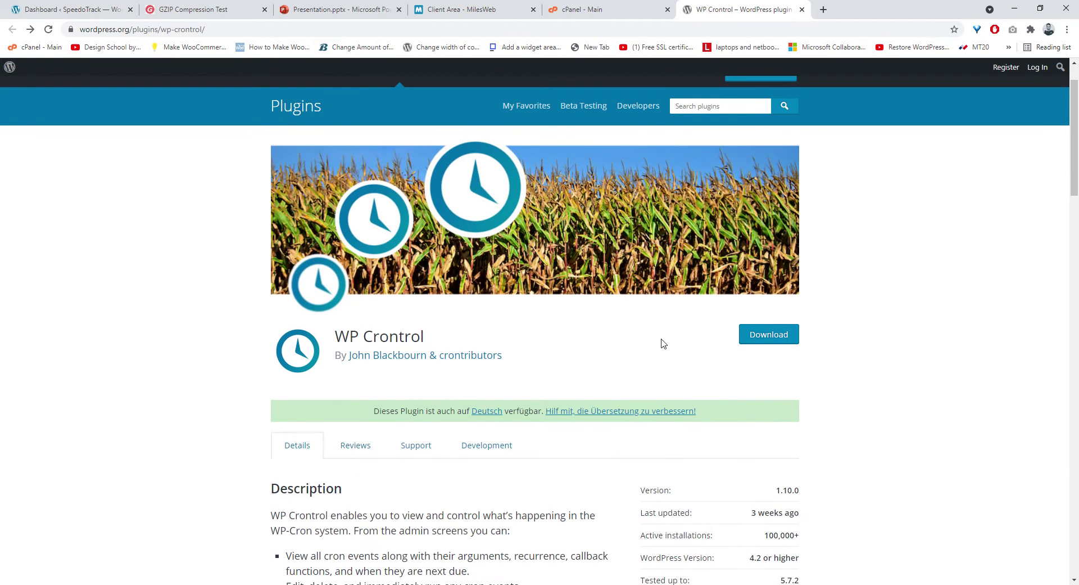
left_click_drag(431, 340, 335, 337)
key("ctrl+c")
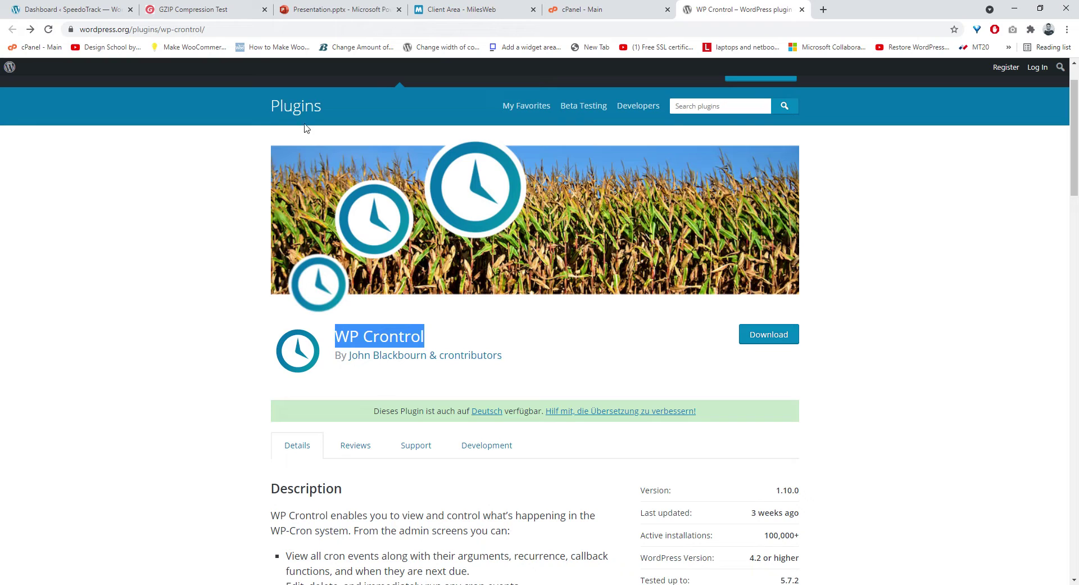
- Open the site's Add Plugins page in a new browser tab from the WordPress dashboard
left_click(66, 7)
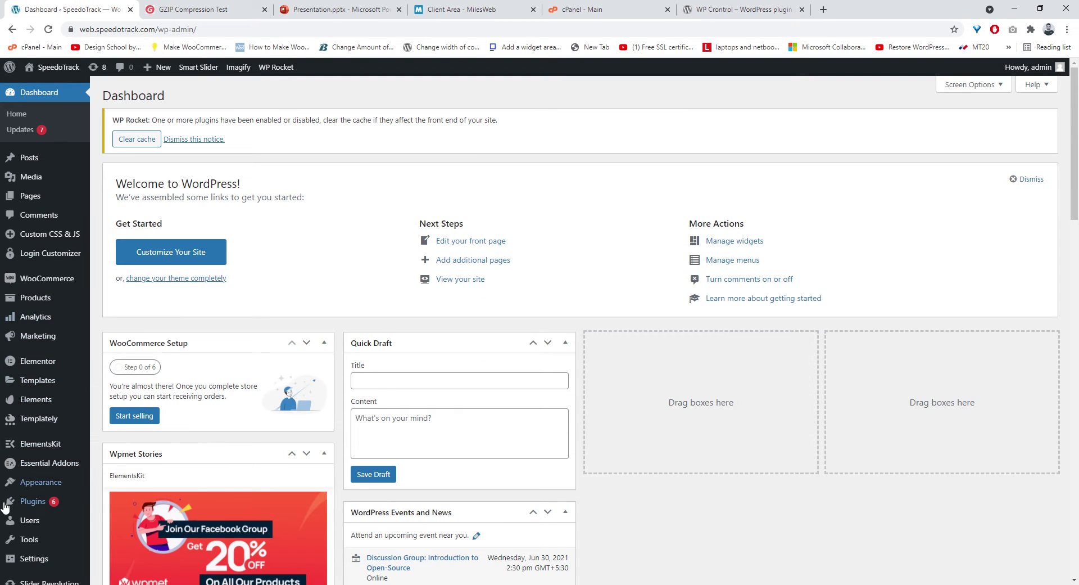
mouse_move(49, 500)
middle_click(113, 523)
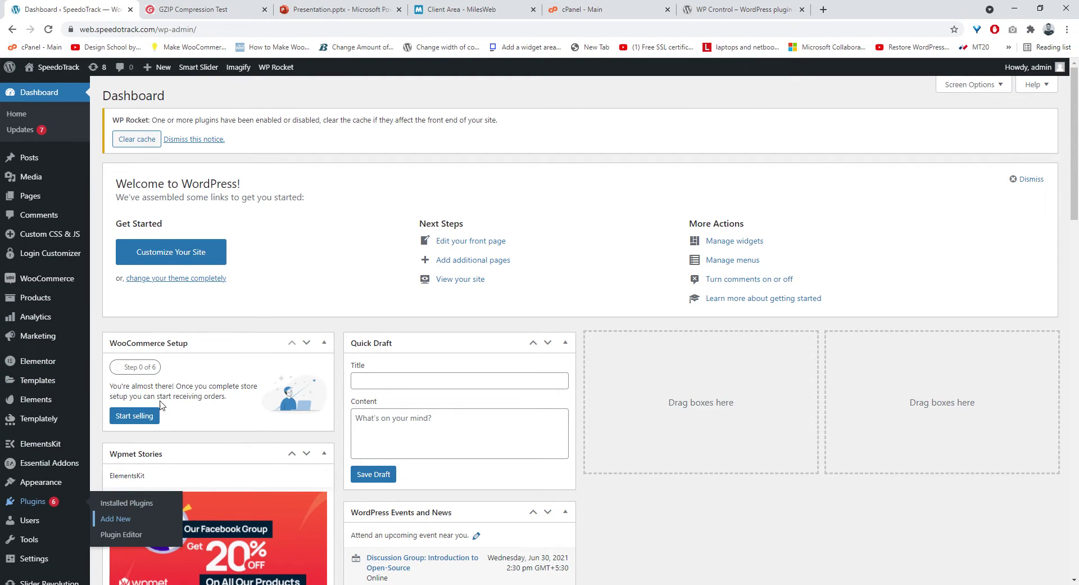
left_click(202, 12)
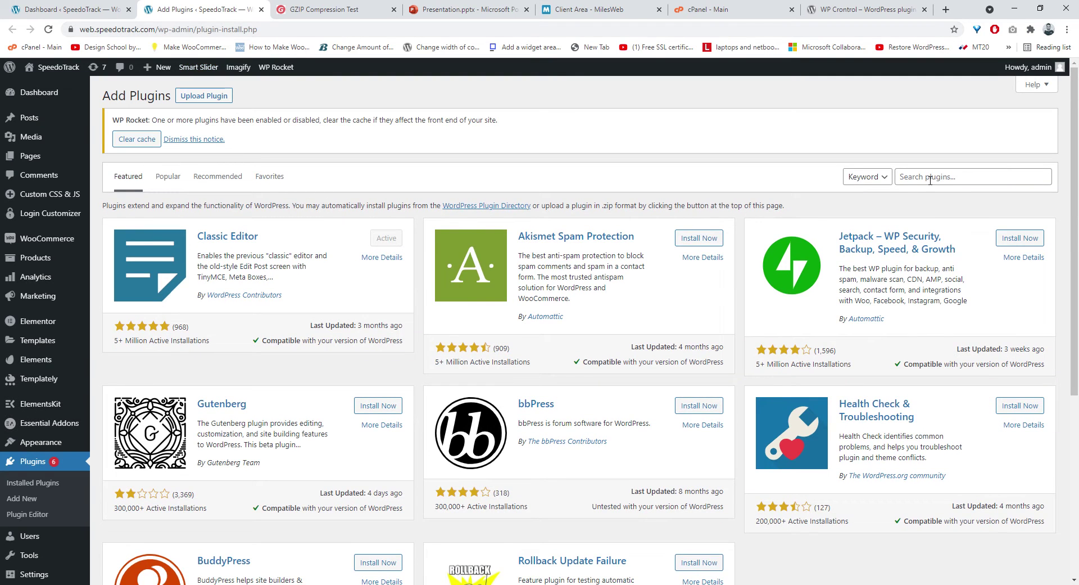
- Search the plugin directory for WP Crontrol, then install and activate that plugin
left_click(930, 180)
key("ctrl+v")
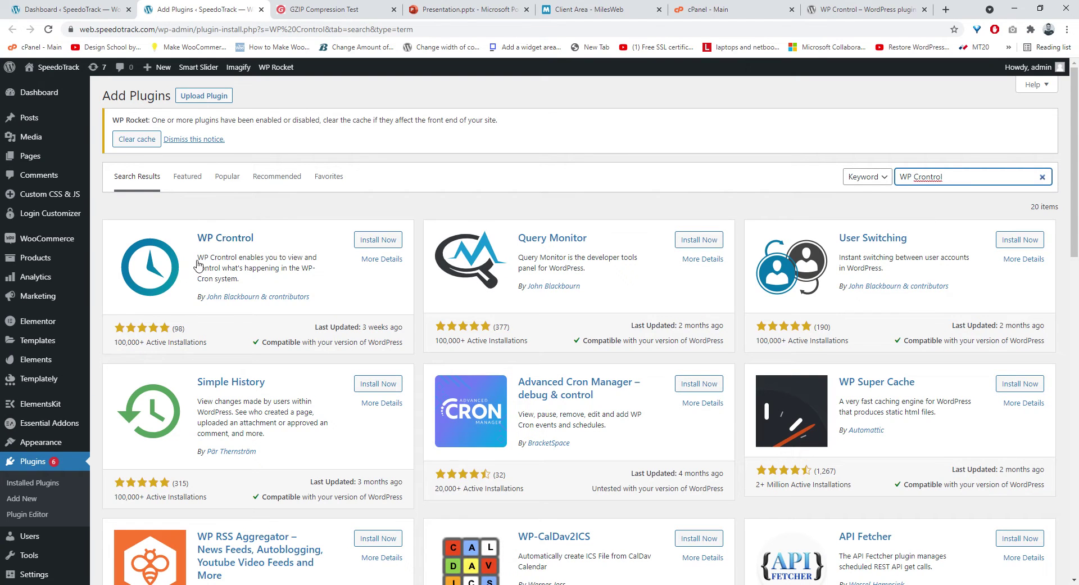
left_click(374, 240)
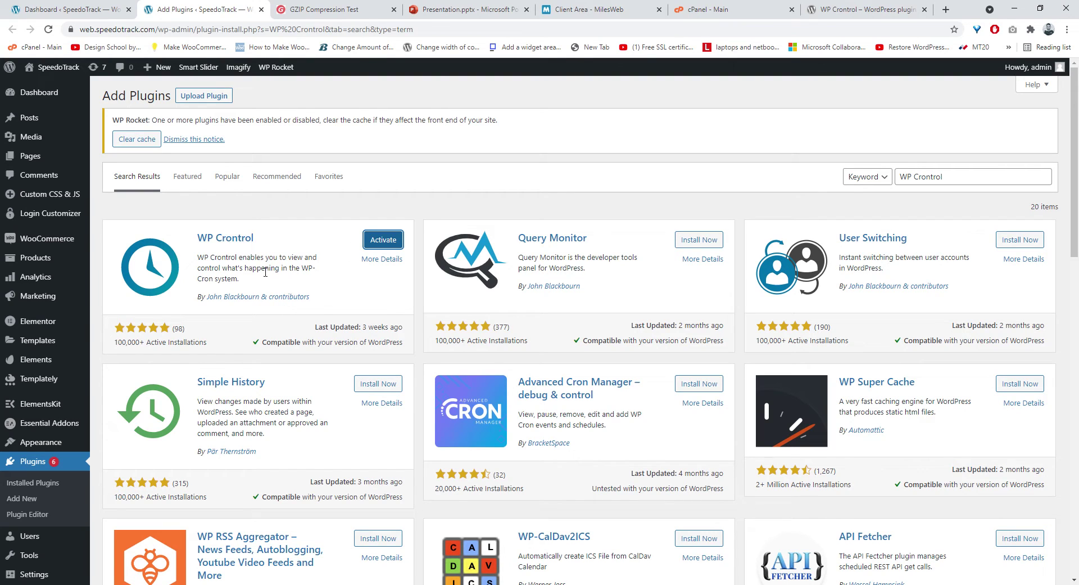
left_click(393, 249)
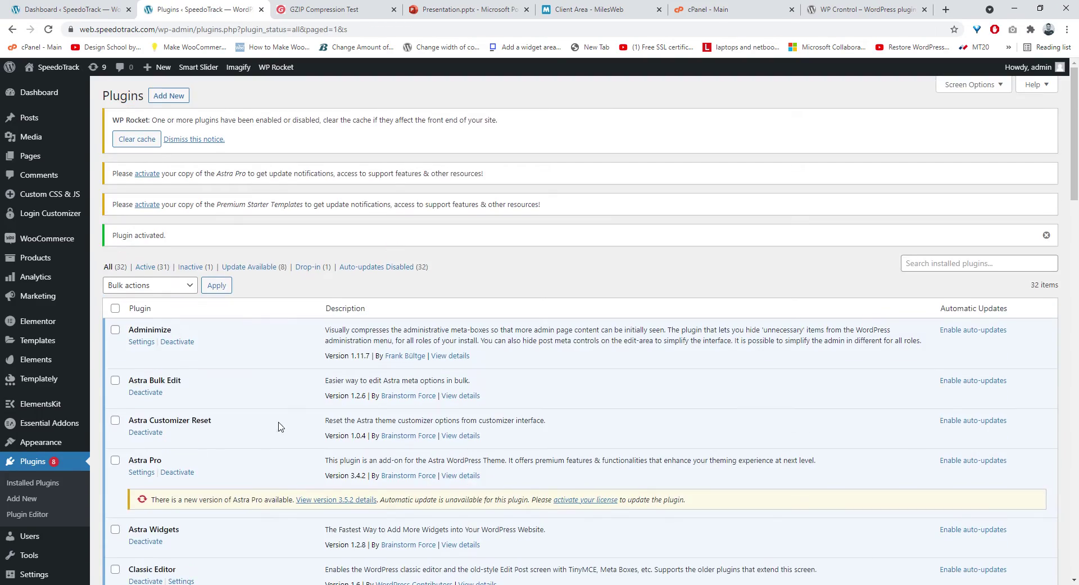
- Find WP Crontrol among the installed plugins and open its cron events list
scroll(285, 428, "down", 10)
scroll(287, 431, "down", 15)
scroll(287, 430, "up", 12)
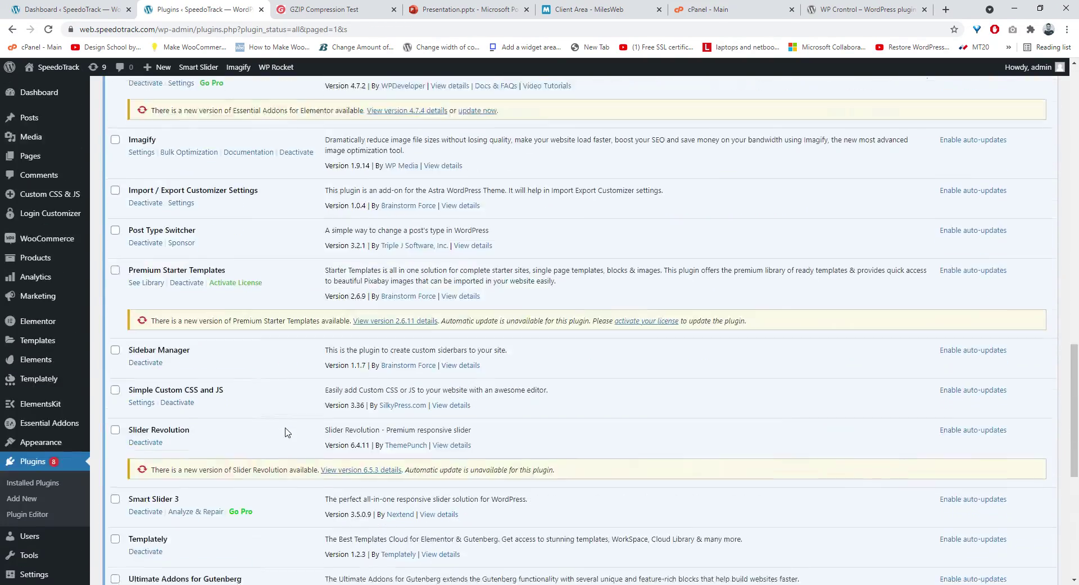
scroll(285, 430, "down", 10)
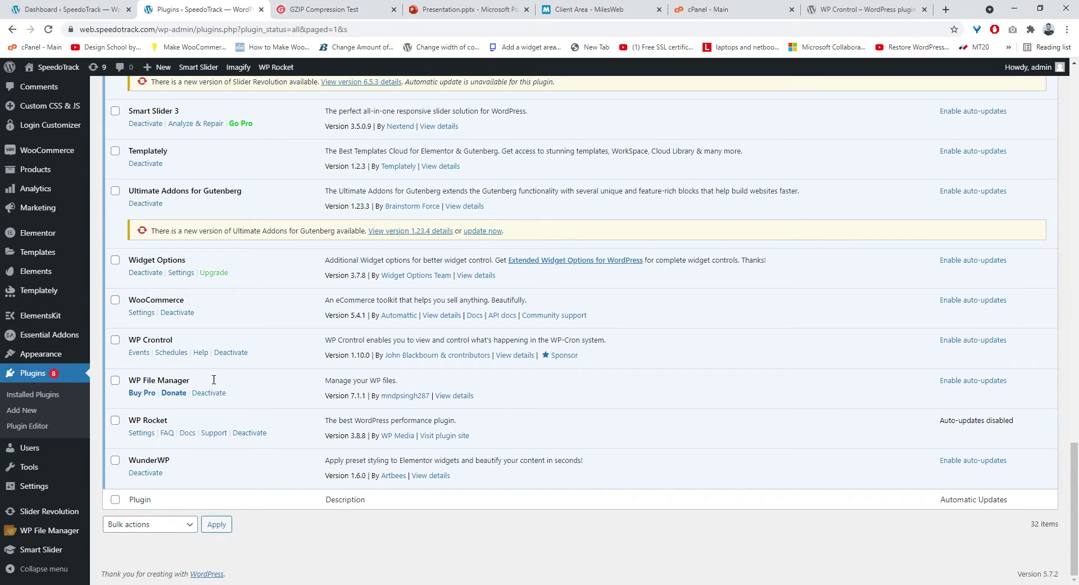
left_click(147, 354)
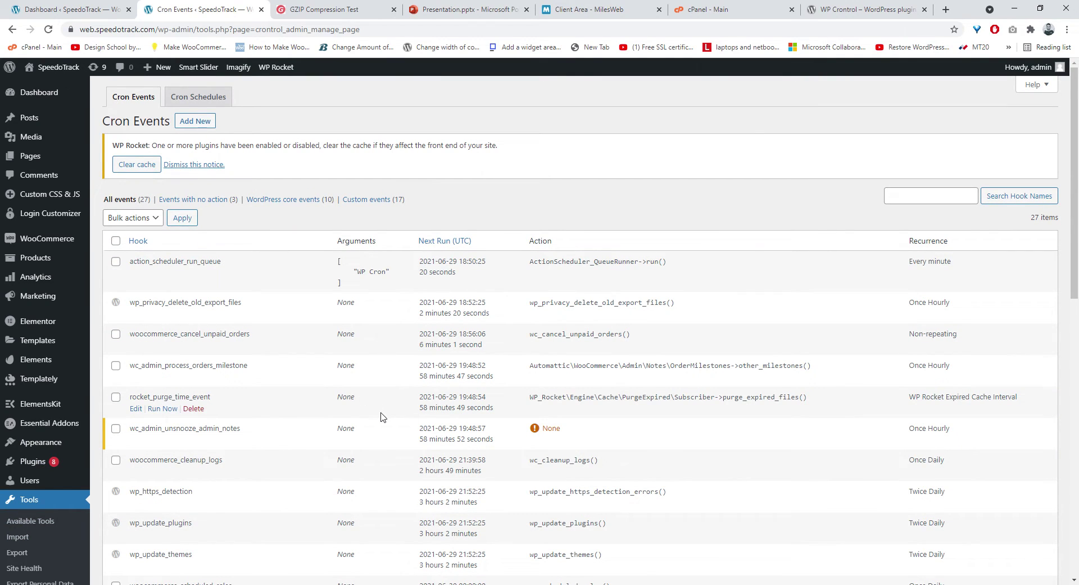
- Look through the full list of cron events with their next run times, actions and recurrence
scroll(382, 416, "down", 6)
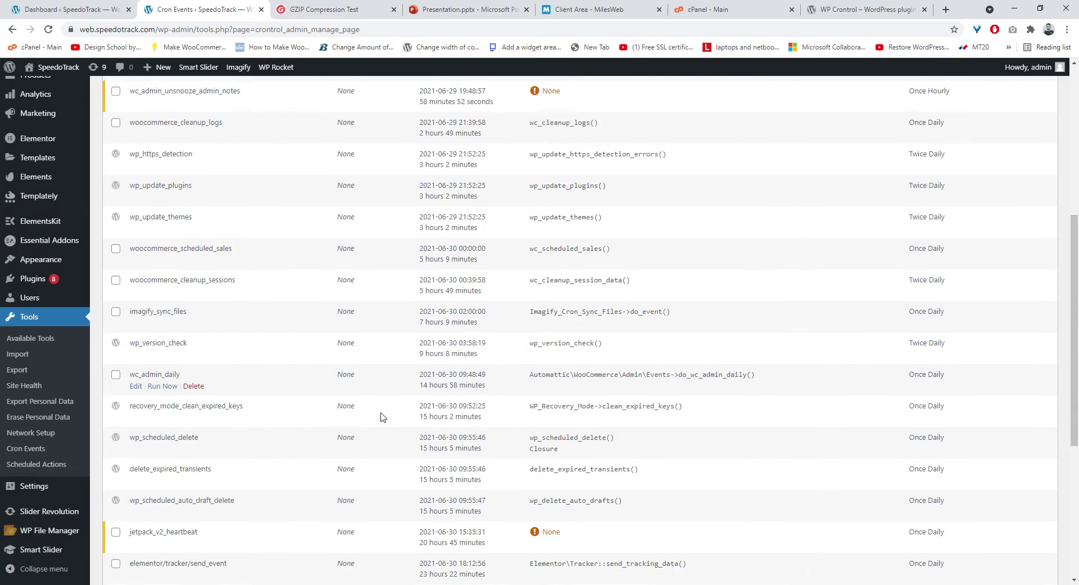
scroll(383, 417, "down", 5)
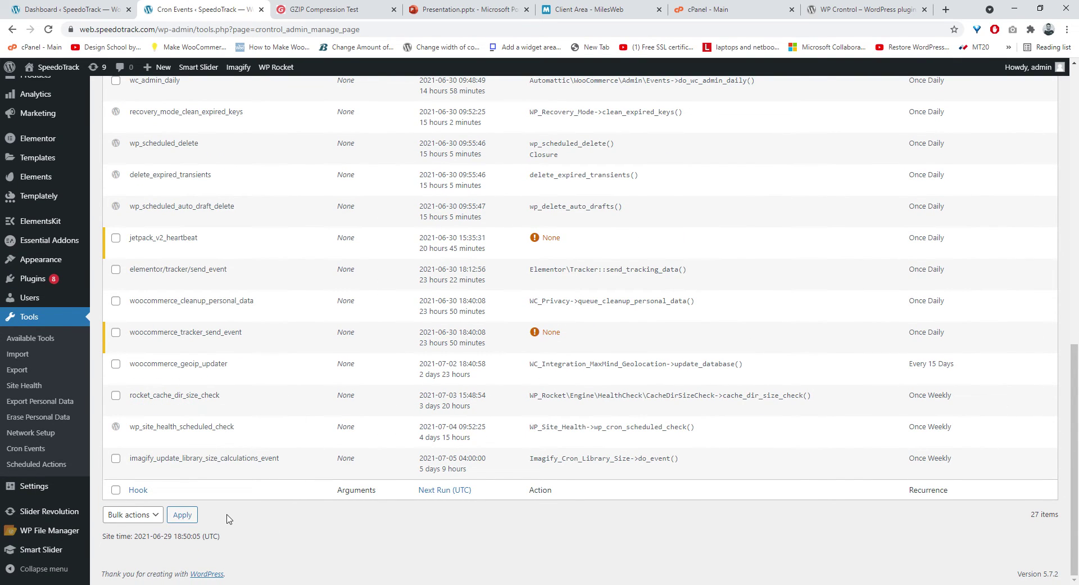
scroll(230, 516, "up", 4)
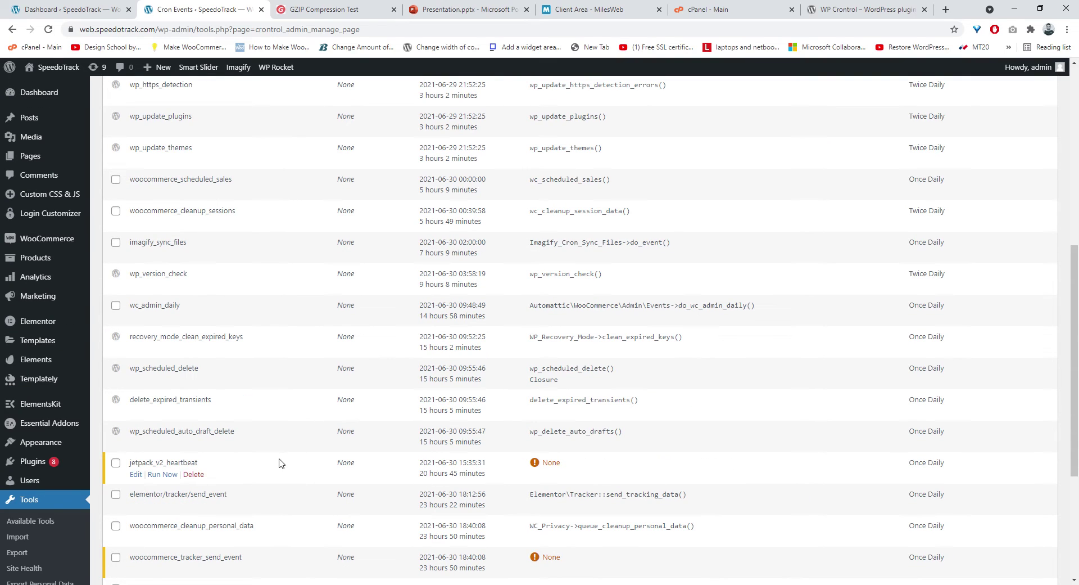
scroll(216, 349, "up", 6)
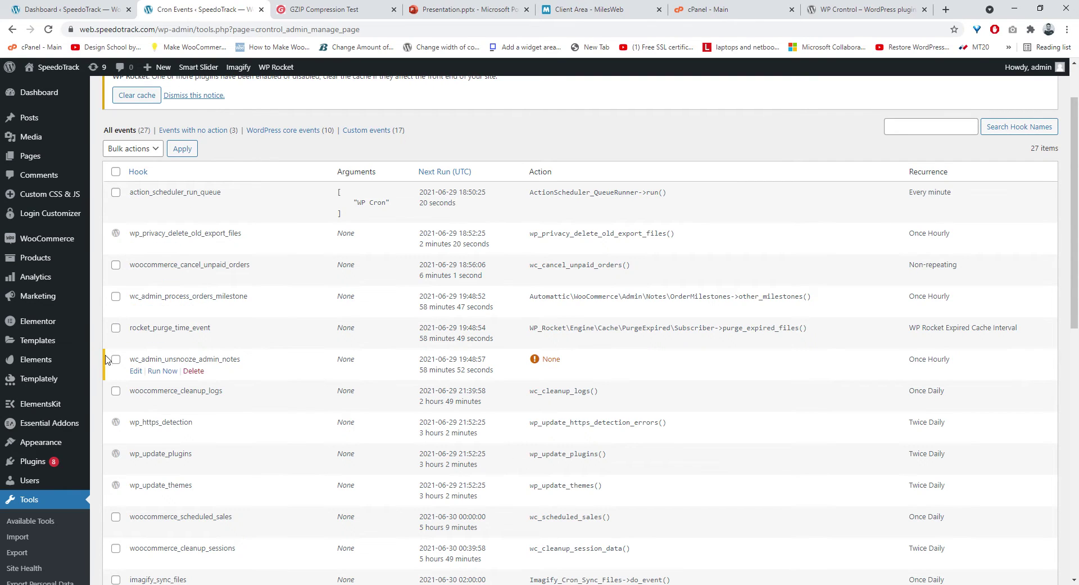
scroll(225, 429, "down", 4)
scroll(197, 435, "up", 5)
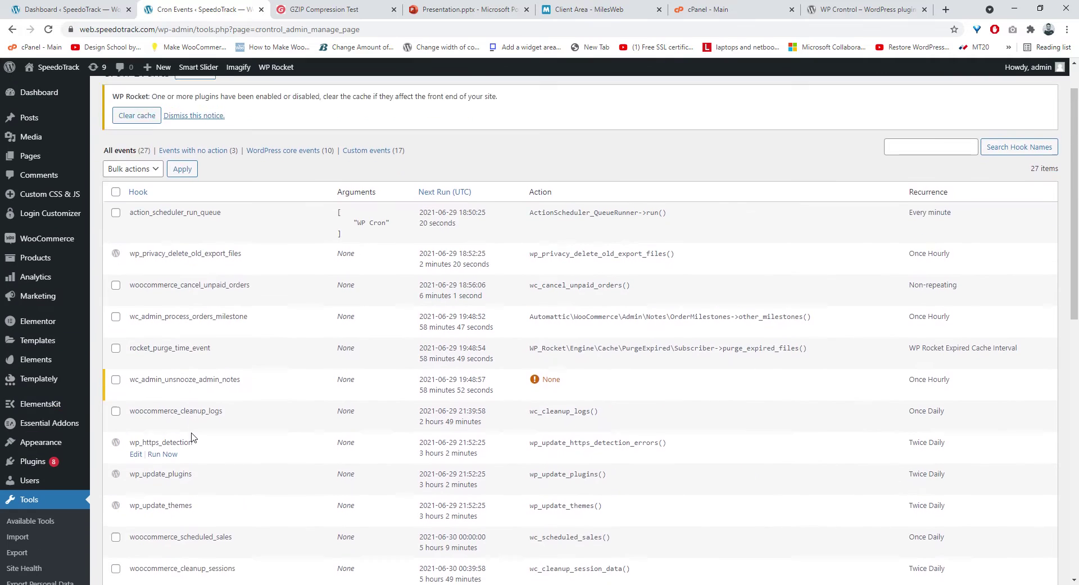
scroll(191, 436, "up", 1)
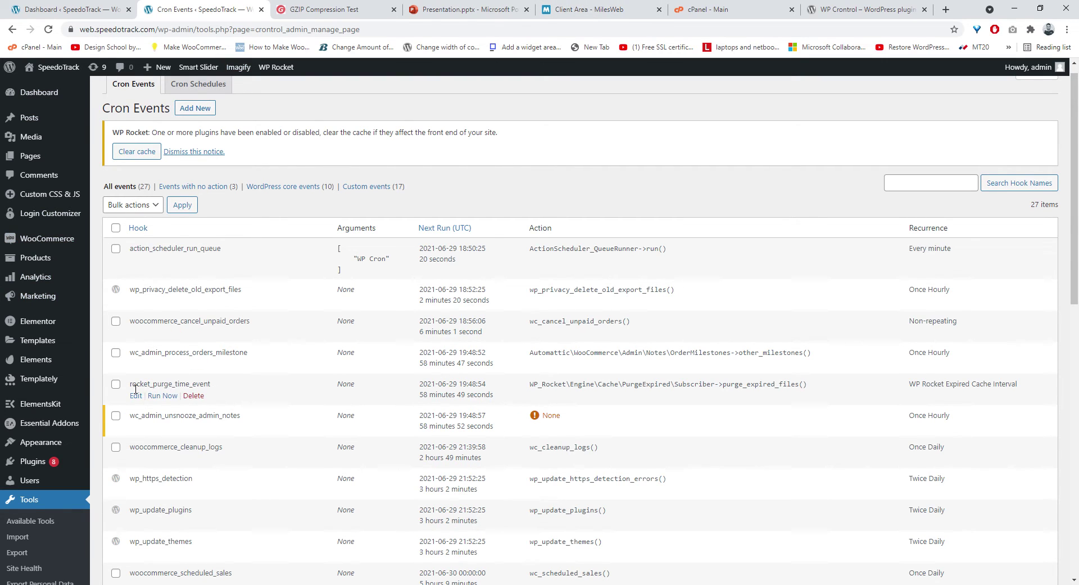
- Highlight the rocket_purge_time_event hook, check its recurrence and compare it with the other events in the list
left_click_drag(129, 388, 219, 383)
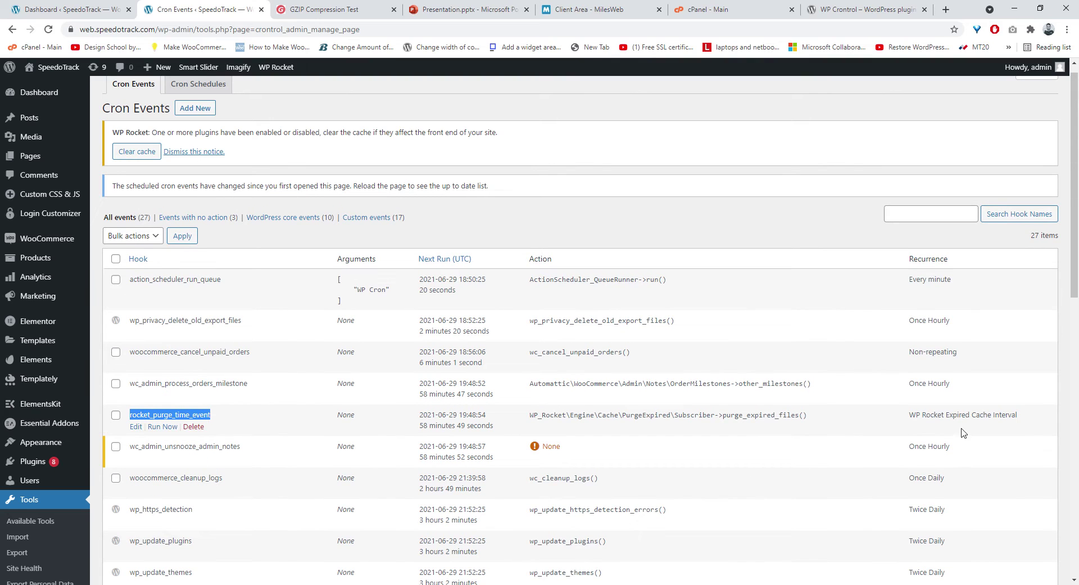
scroll(294, 308, "down", 3)
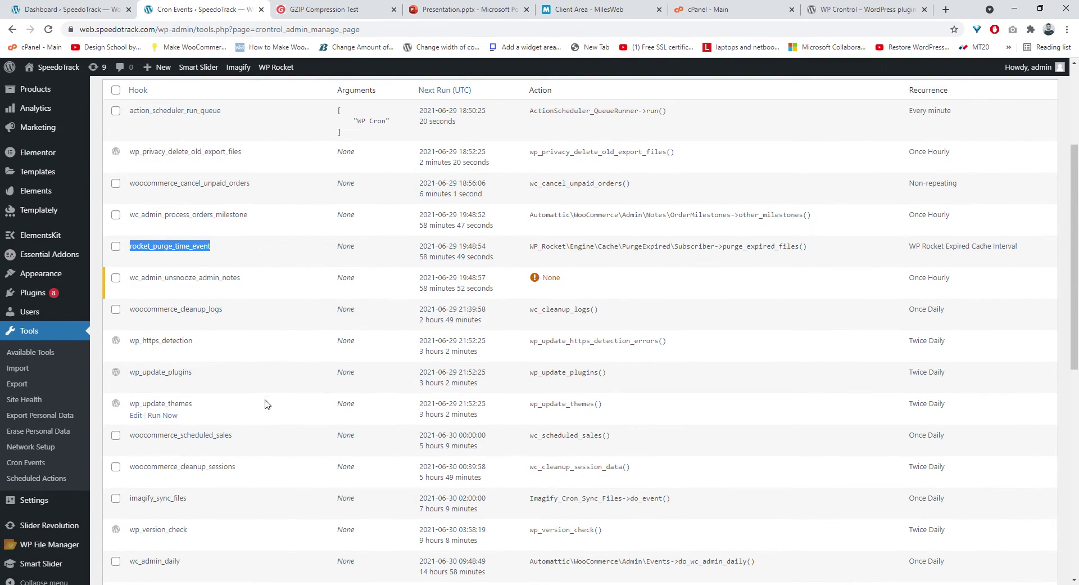
scroll(266, 402, "down", 2)
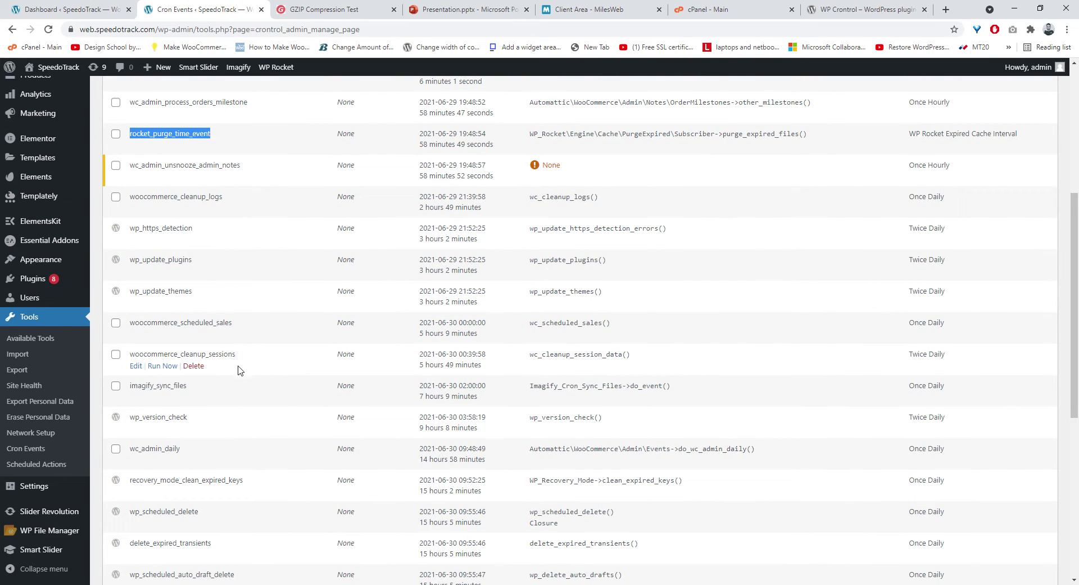
scroll(238, 370, "down", 3)
scroll(251, 406, "down", 2)
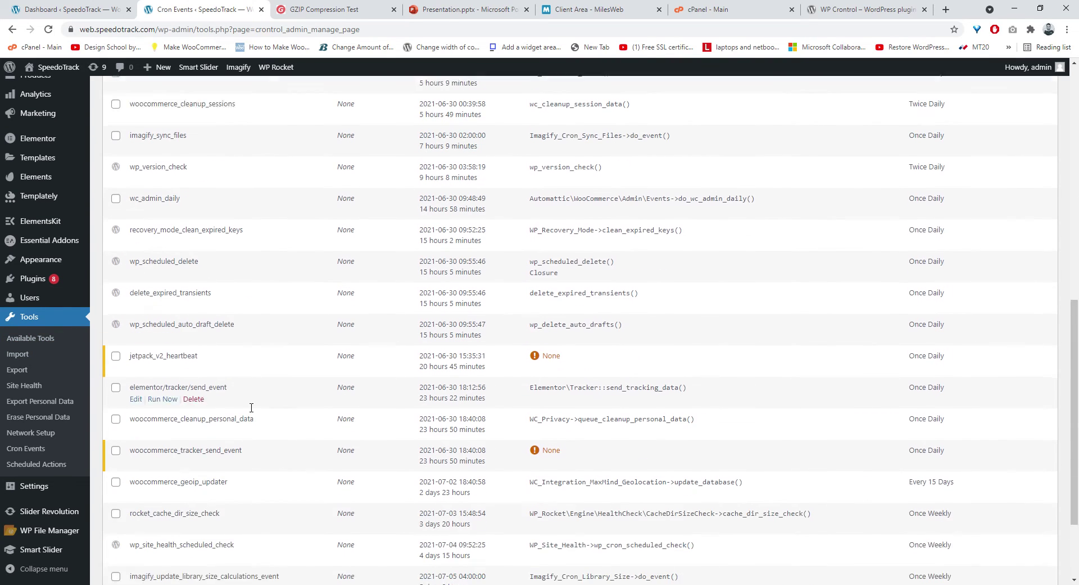
scroll(251, 406, "down", 2)
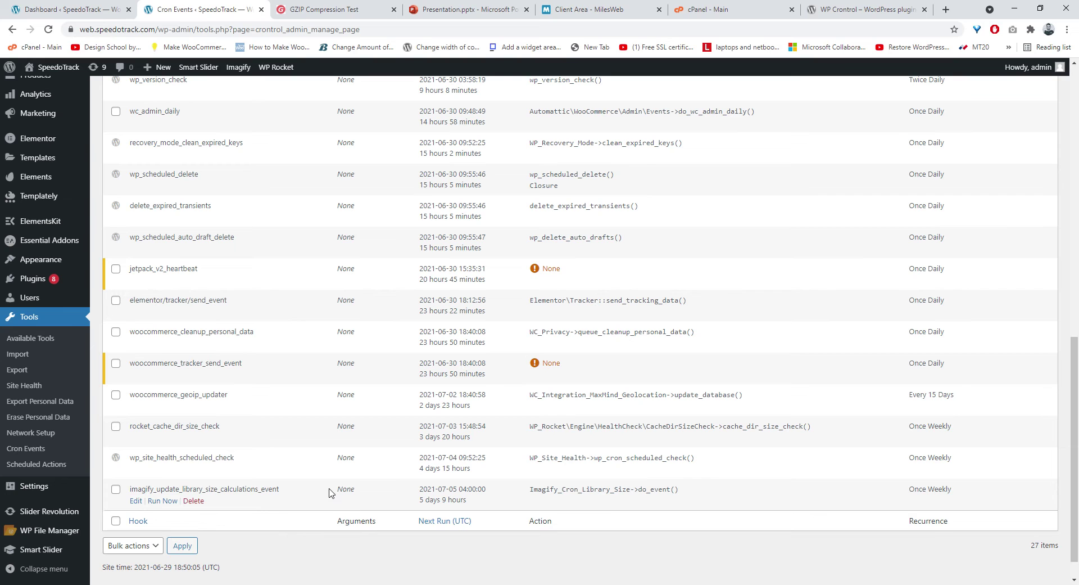
scroll(265, 448, "up", 3)
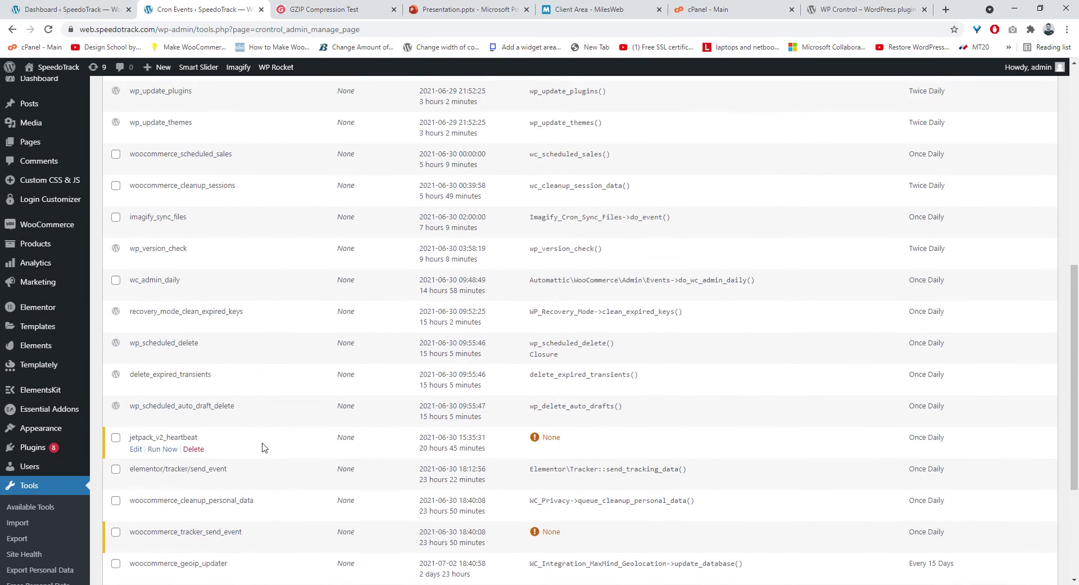
scroll(265, 447, "up", 8)
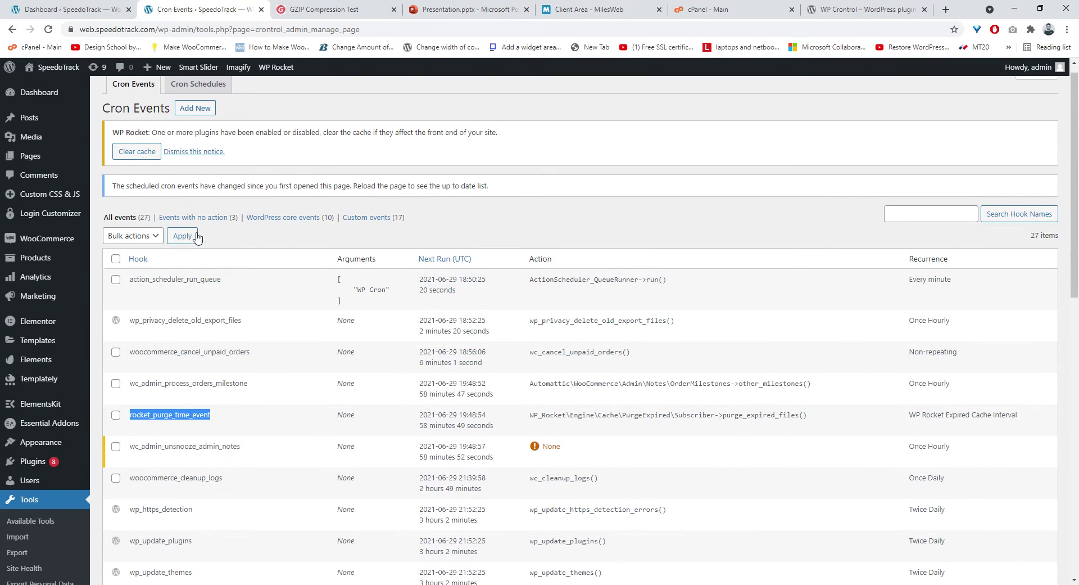
- Clear the text highlight and go through the cron events again to check for unneeded ones
scroll(287, 337, "down", 3)
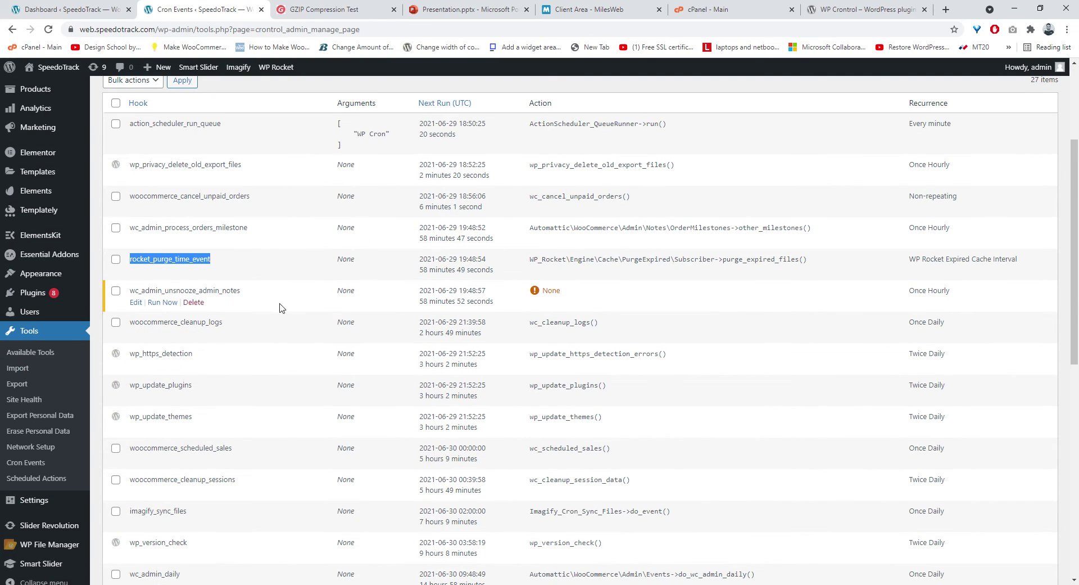
left_click(281, 307)
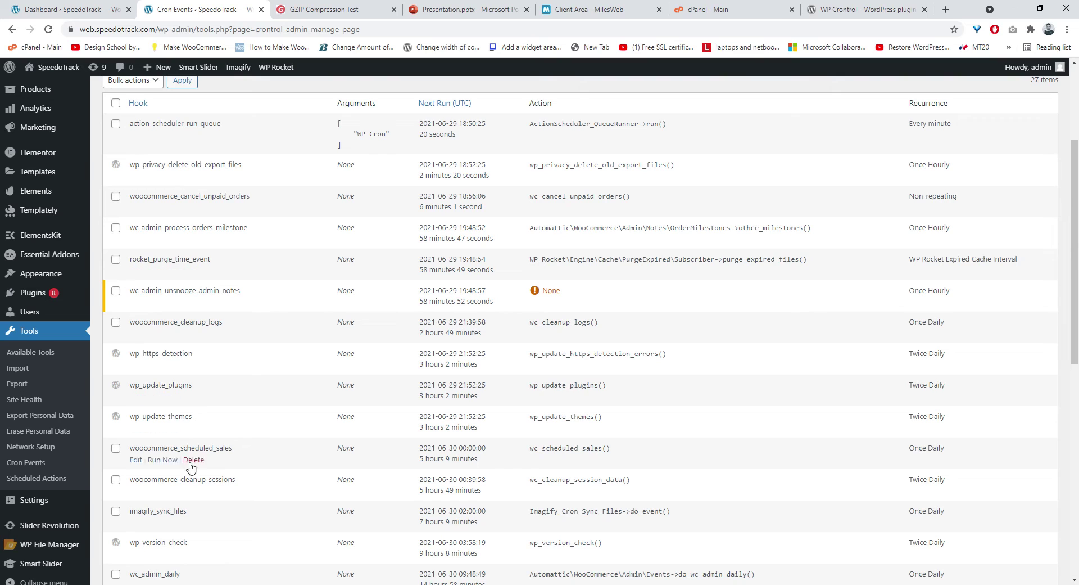
scroll(190, 467, "down", 3)
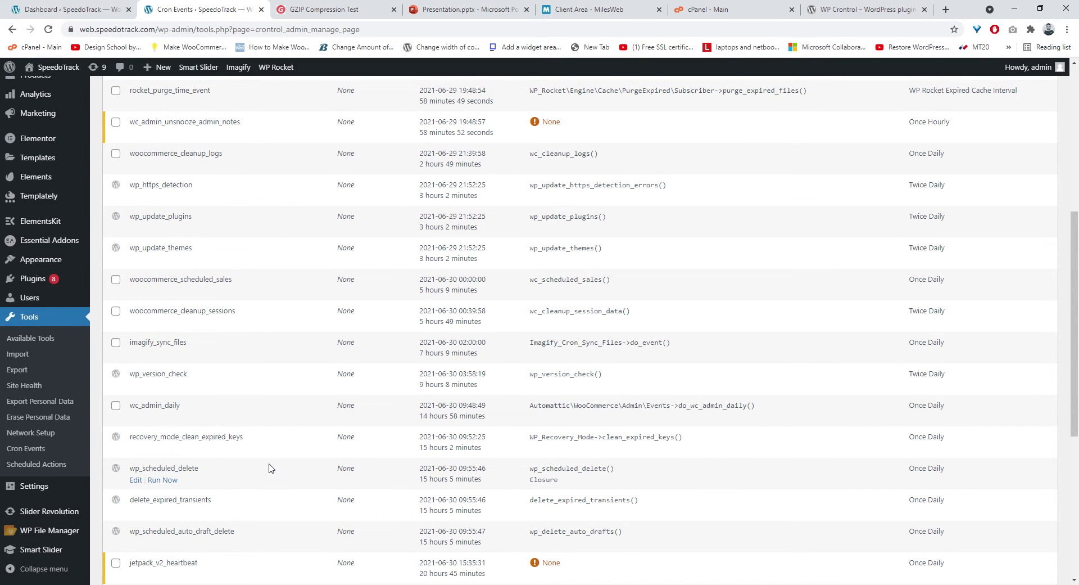
scroll(214, 445, "down", 3)
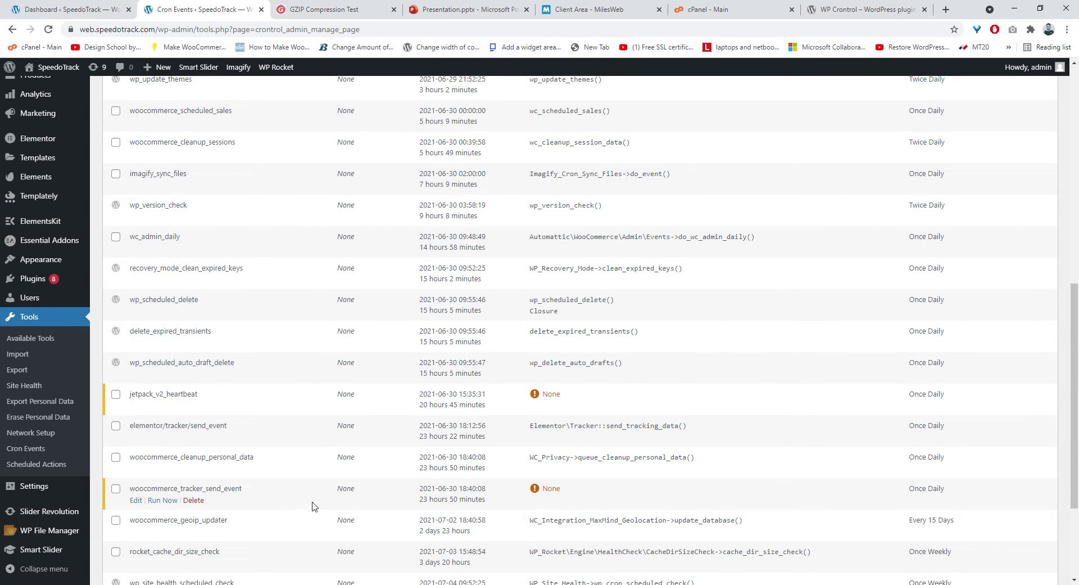
scroll(311, 500, "down", 3)
scroll(254, 484, "up", 8)
scroll(254, 483, "up", 5)
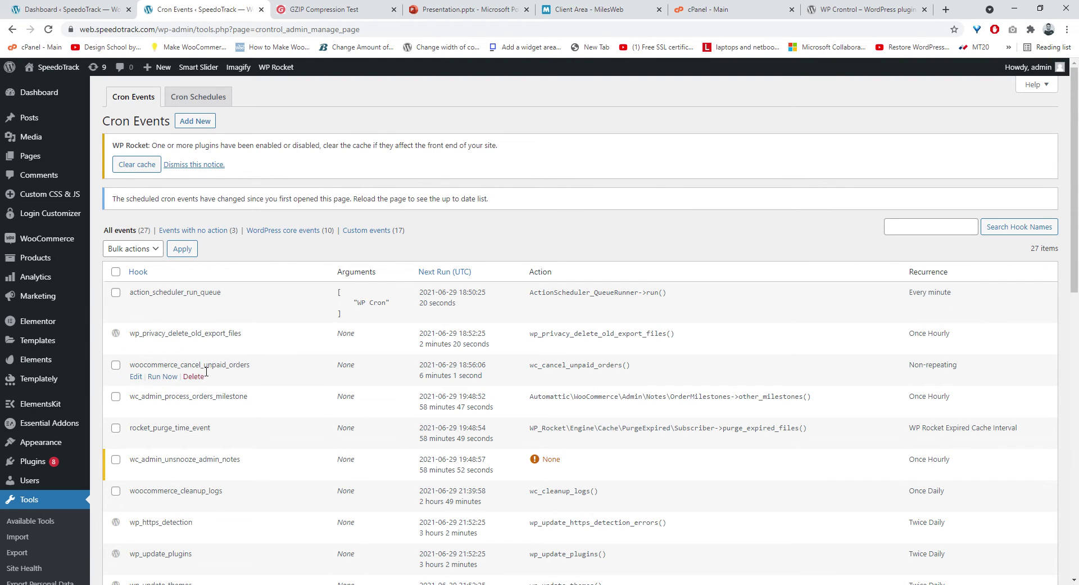
- Copy the hook name woocommerce_cancel_unpaid_orders and search the page for it to check for duplicate events
scroll(418, 402, "down", 4)
scroll(418, 409, "up", 5)
left_click_drag(131, 365, 254, 366)
key("ctrl+c")
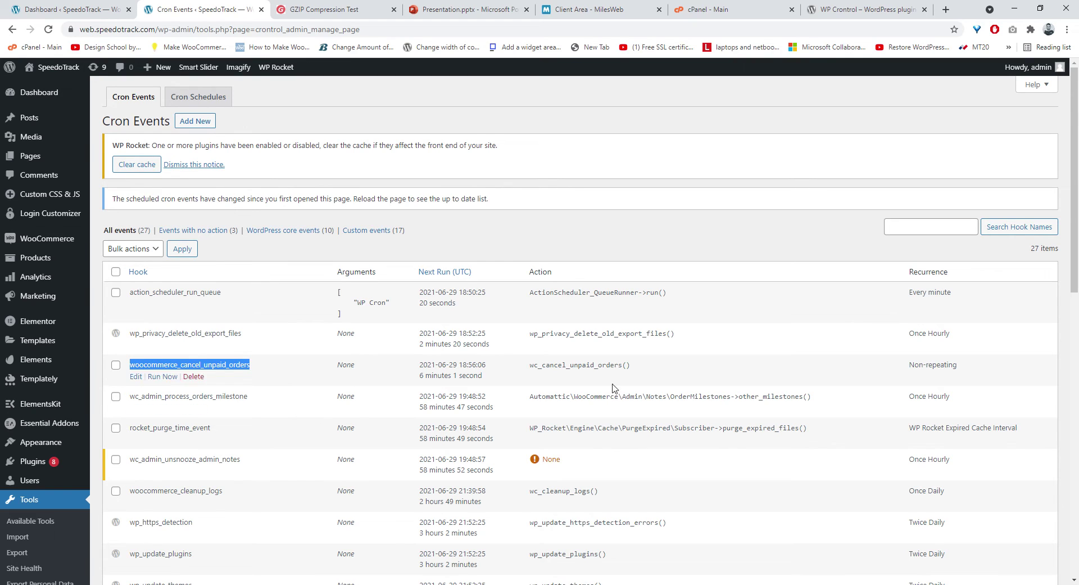
mouse_move(180, 381)
key("ctrl+f")
key("ctrl+v")
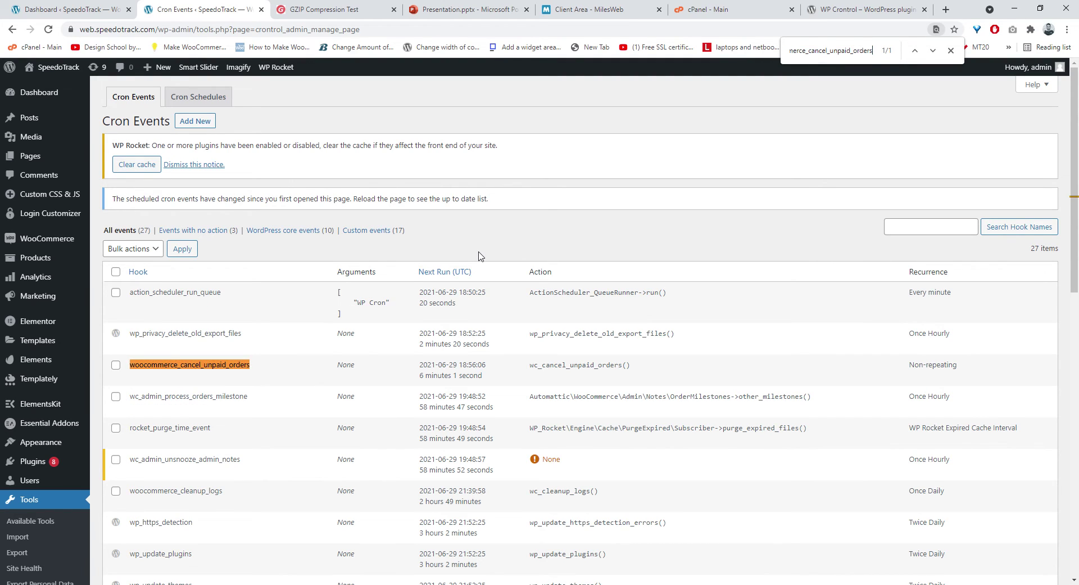
scroll(241, 315, "down", 5)
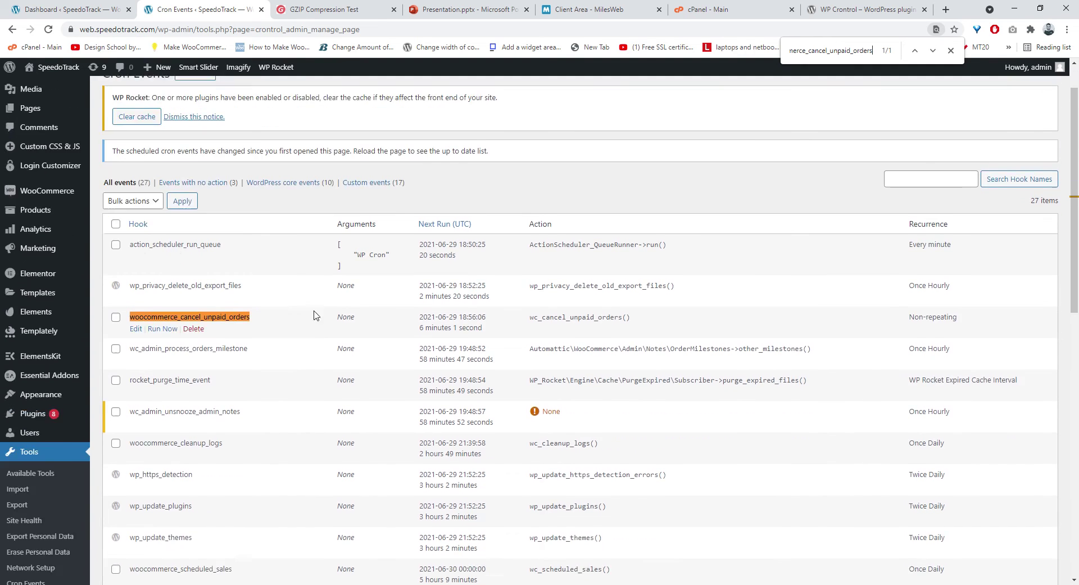
- Look through the complete cron events list once more for repeated hooks, and close the page search
scroll(250, 314, "up", 5)
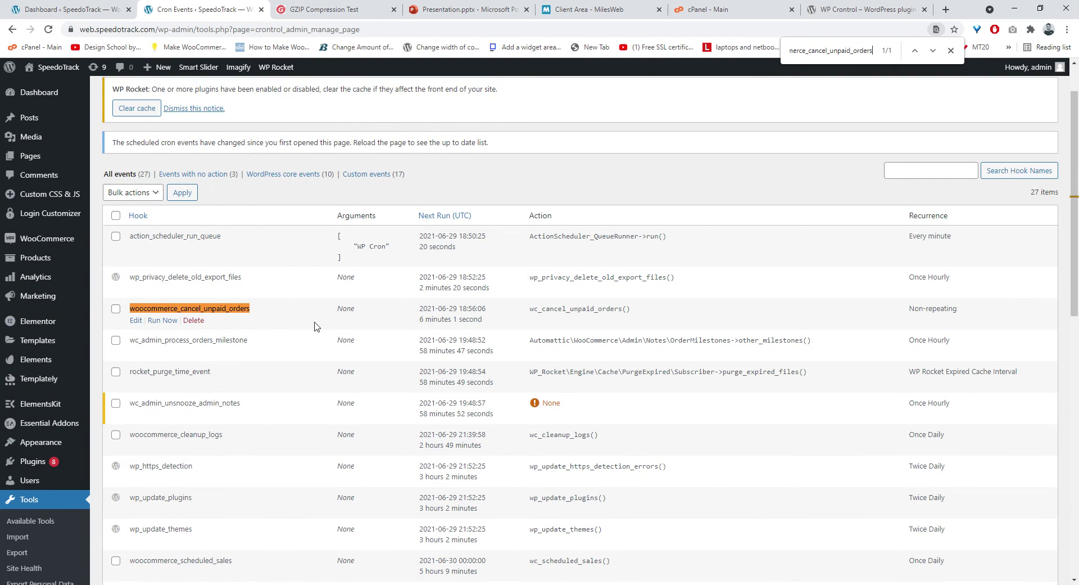
scroll(284, 298, "down", 2)
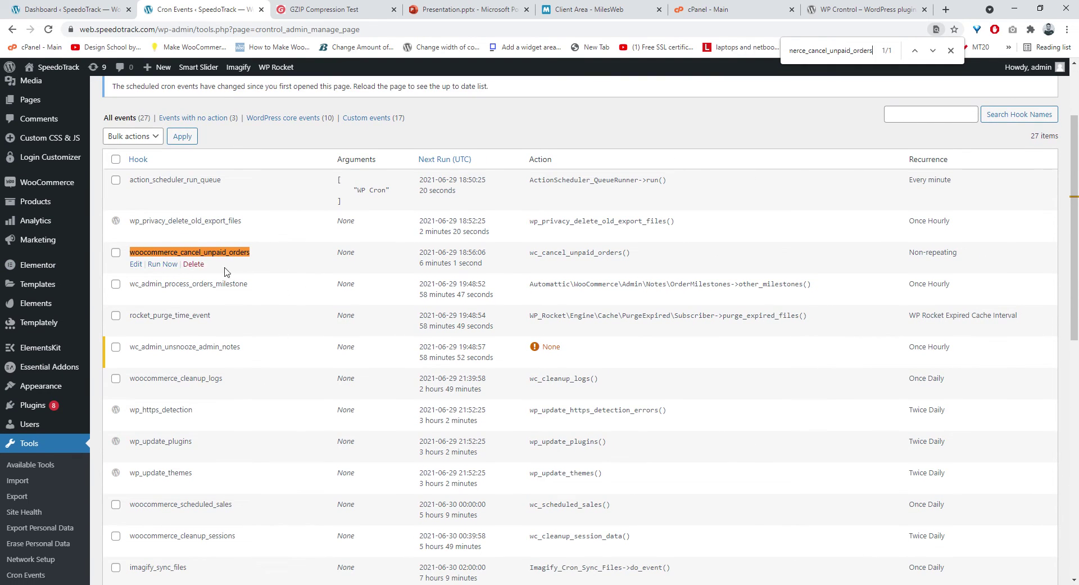
scroll(177, 568, "down", 10)
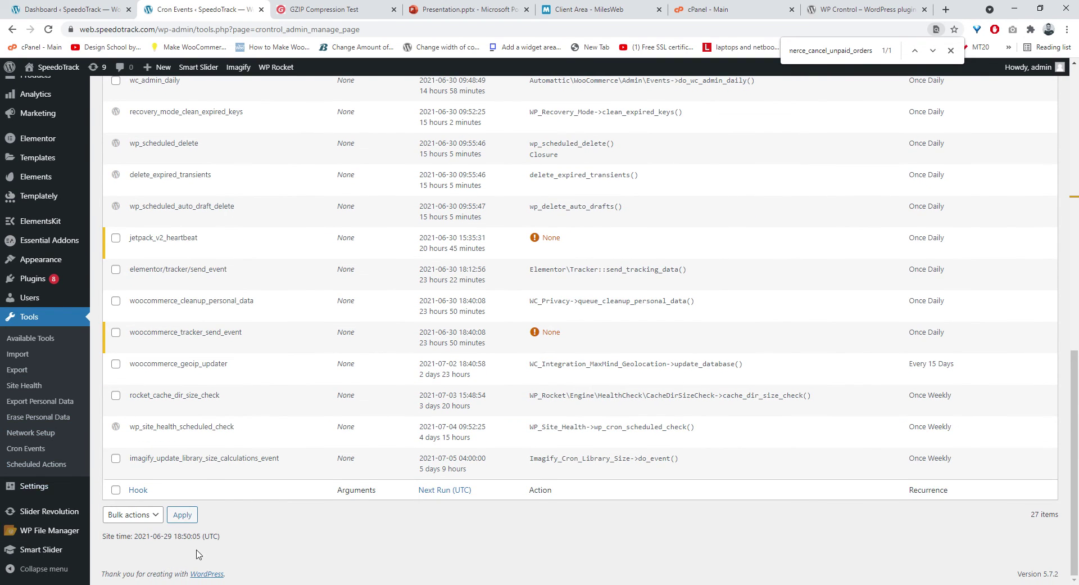
scroll(197, 554, "up", 6)
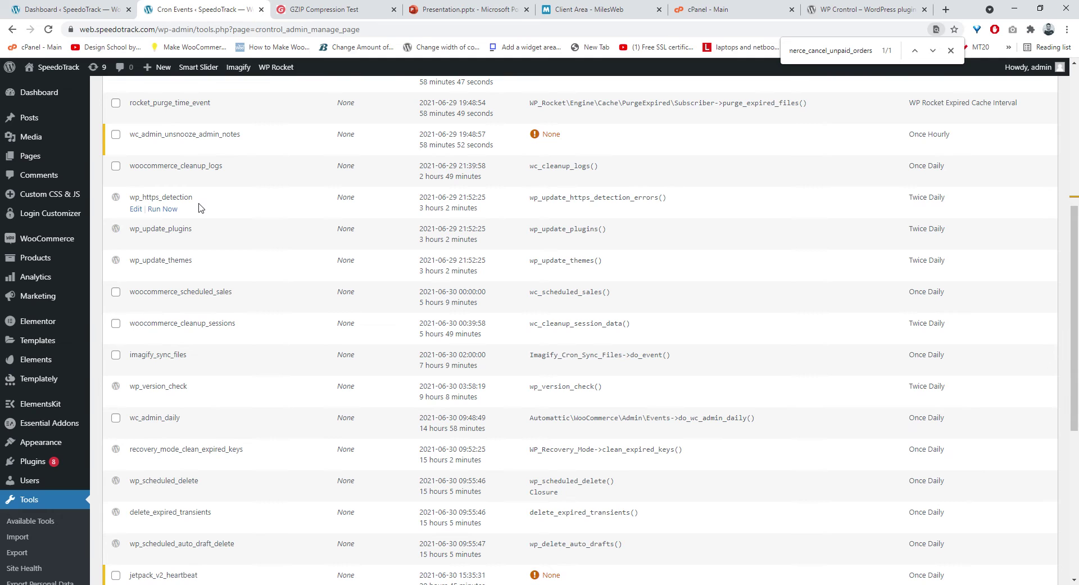
scroll(242, 394, "up", 5)
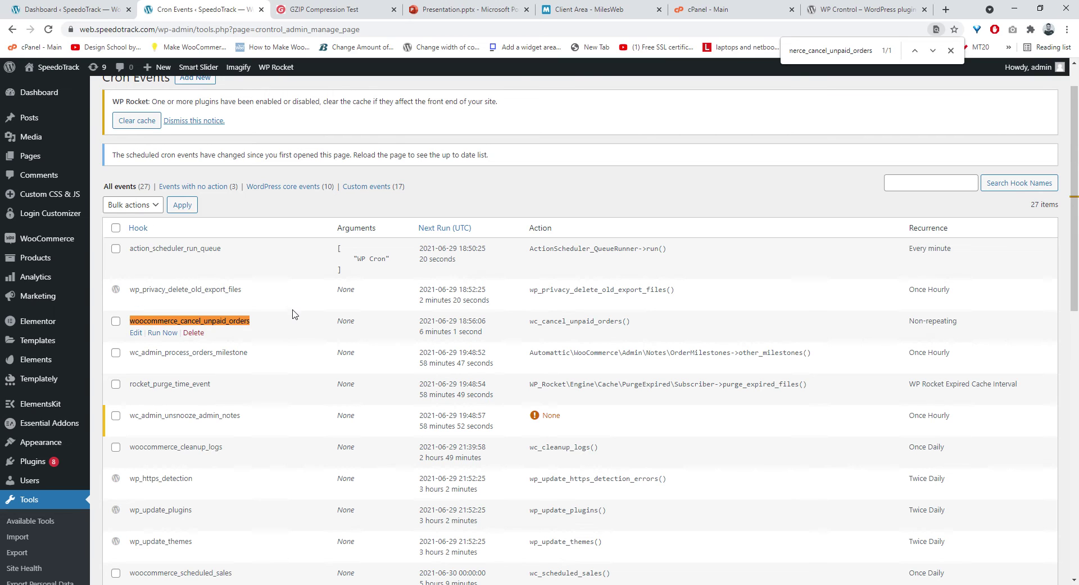
left_click(953, 55)
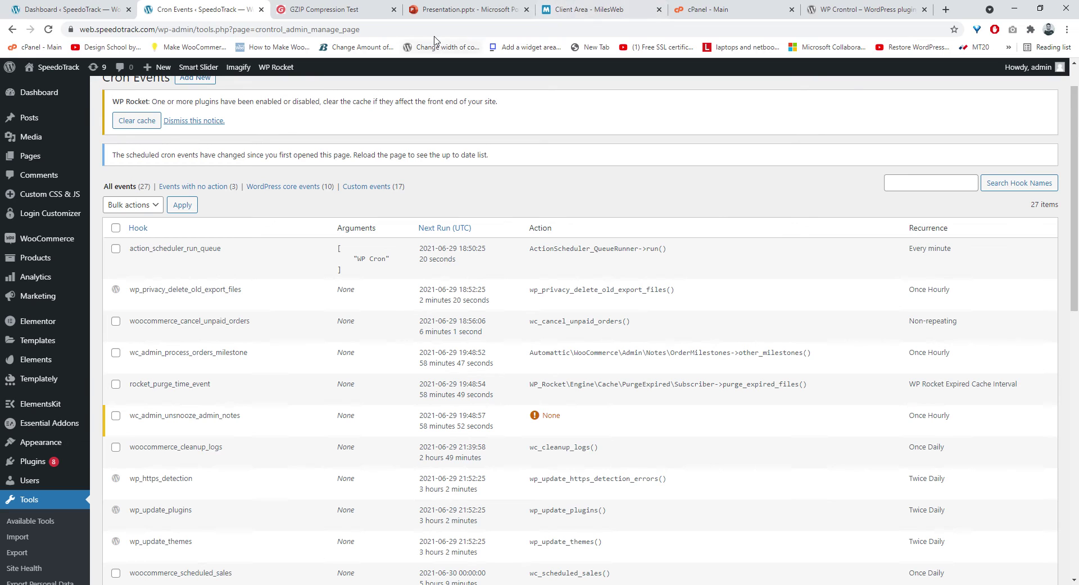
- Switch to the PowerPoint presentation and move the define('DISABLE_WP_CRON', true); text box slightly down and to the left on the slide
left_click(448, 12)
left_click(457, 290)
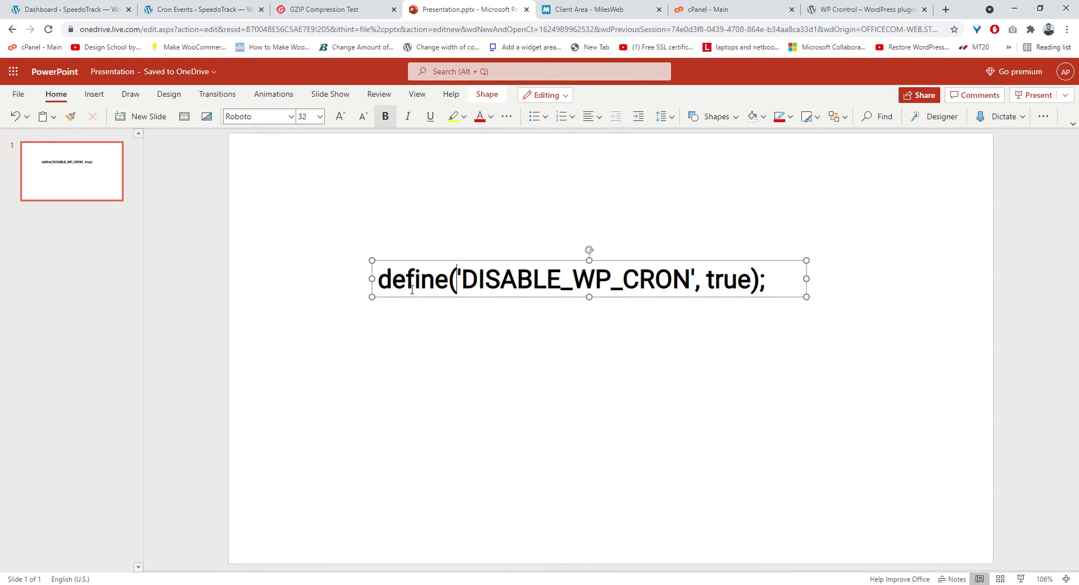
left_click_drag(457, 290, 361, 304)
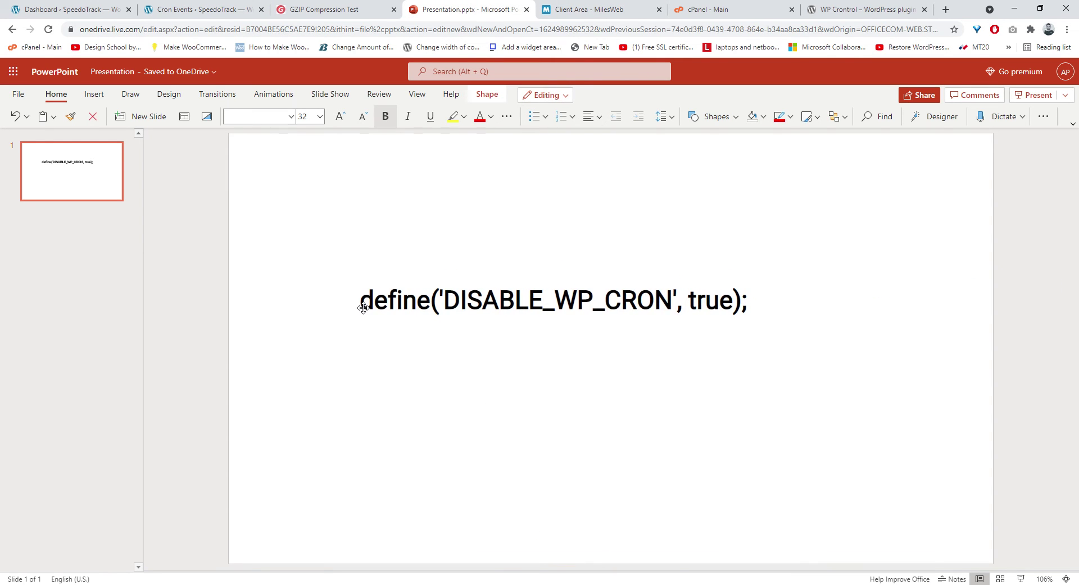
- Format the whole define statement as red text at size 40 and widen its text box
left_click(709, 308)
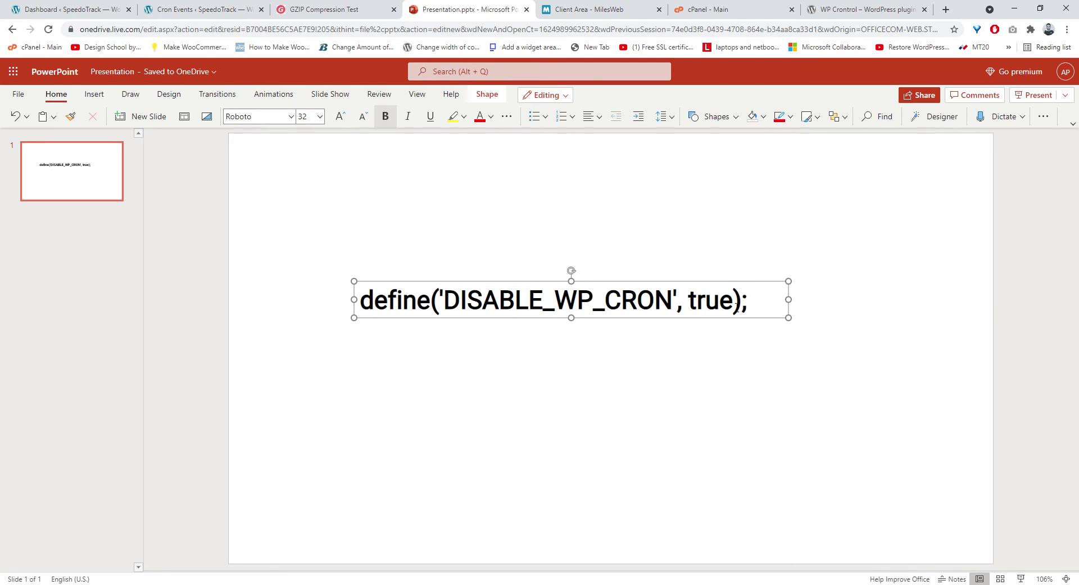
left_click_drag(736, 305, 359, 307)
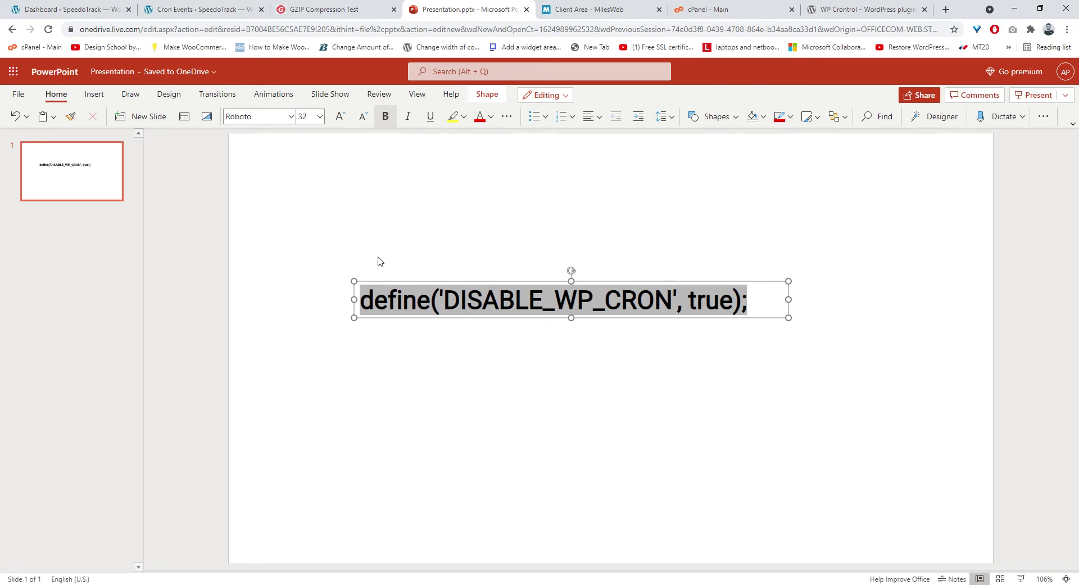
left_click(479, 117)
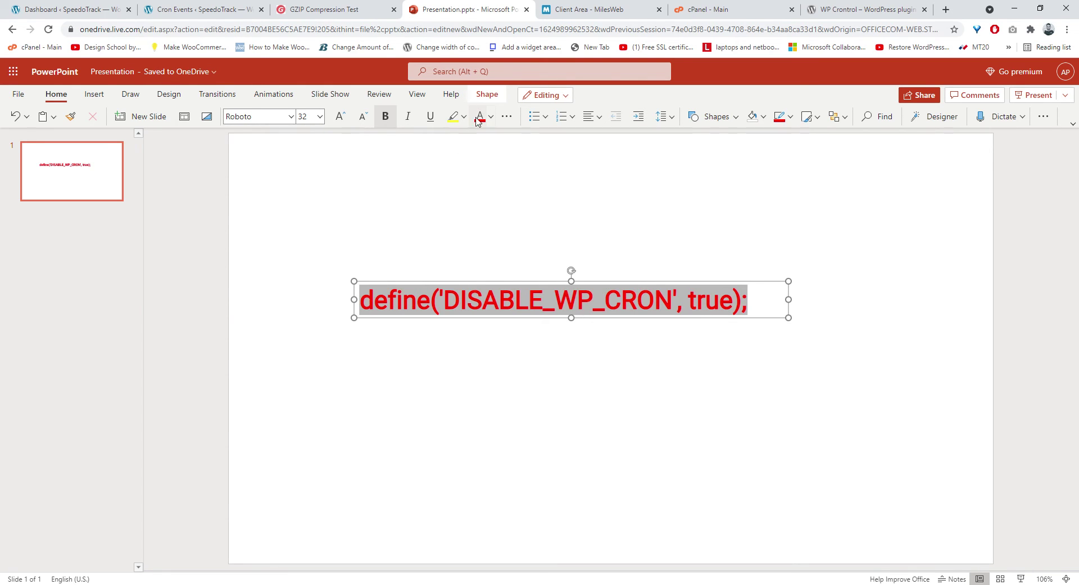
left_click(320, 117)
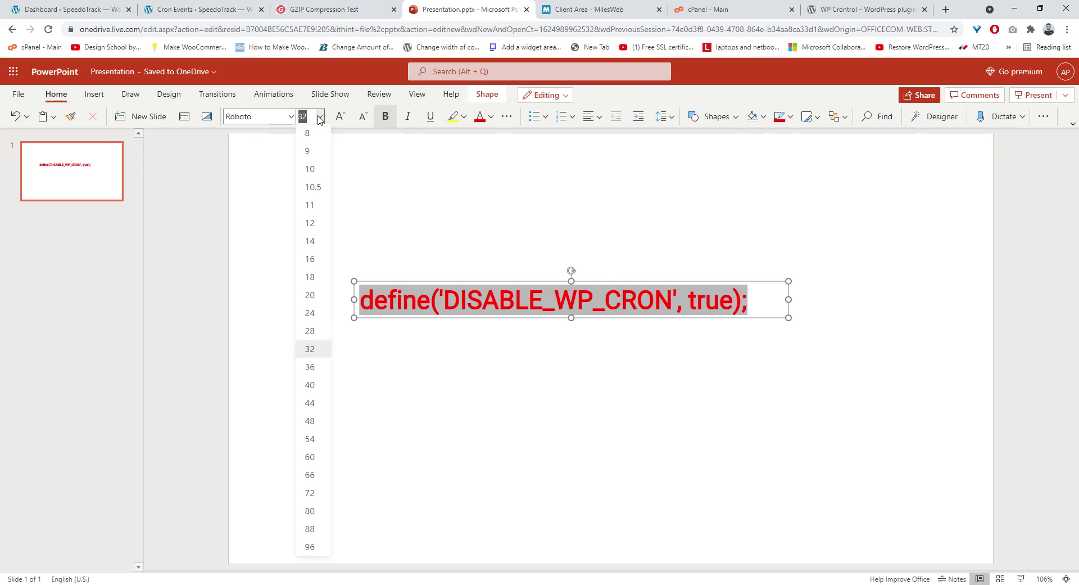
left_click(311, 386)
left_click_drag(789, 322, 899, 321)
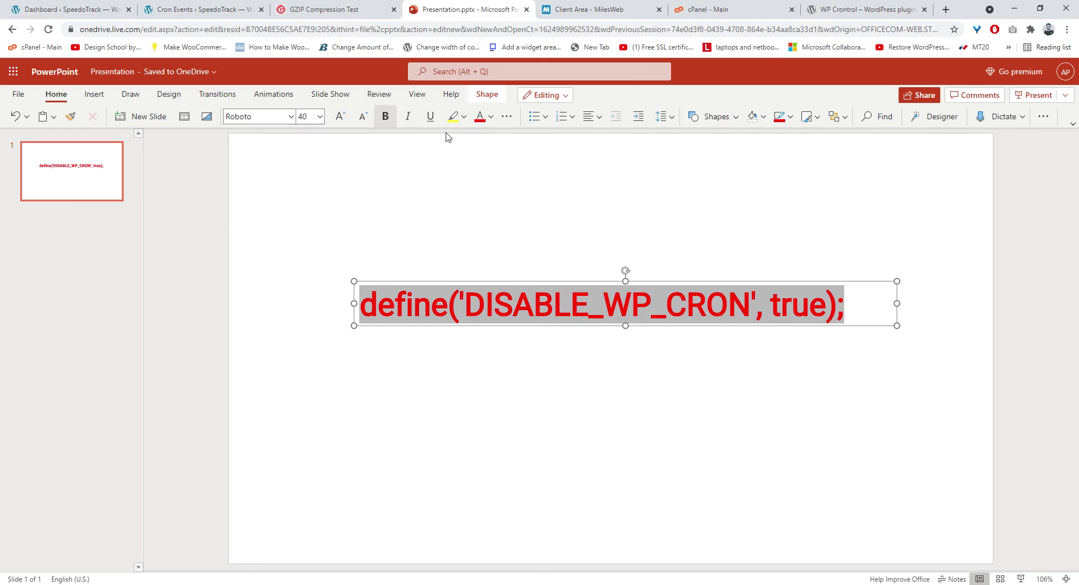
- Try dark red on the define statement, and settle on black as its font colour
left_click(491, 116)
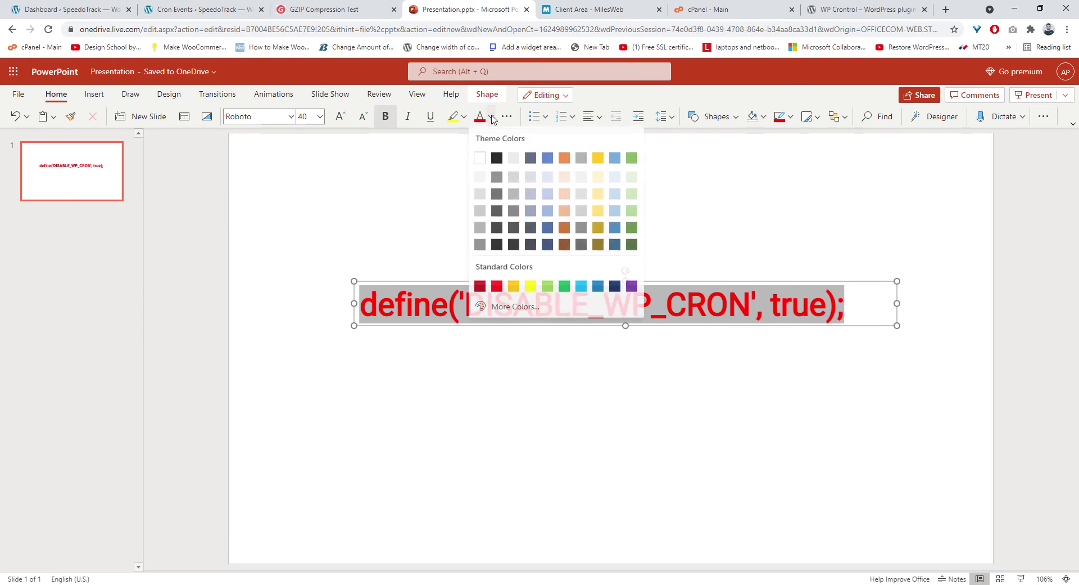
left_click(480, 287)
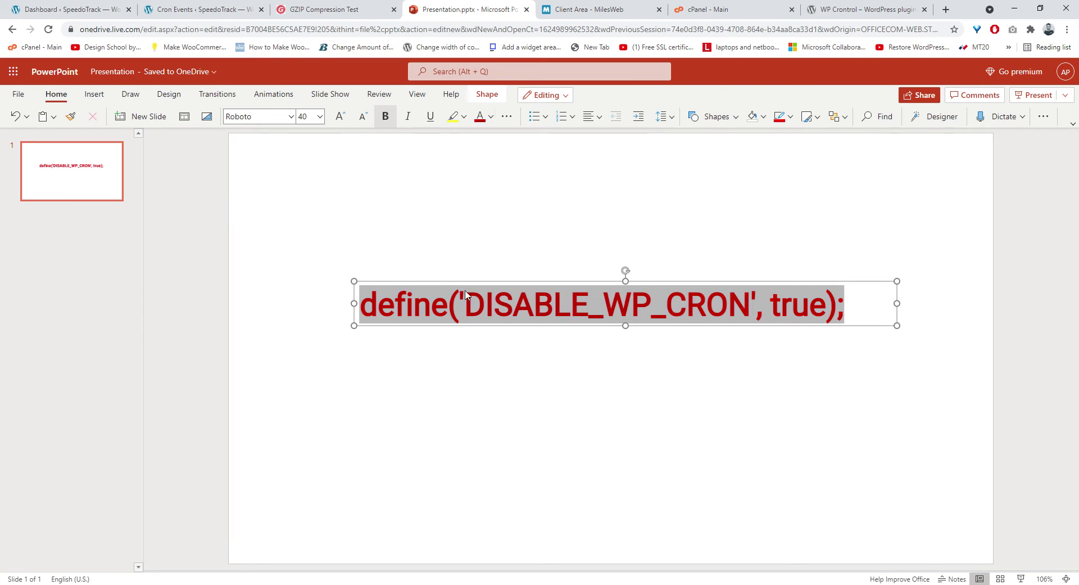
left_click(490, 117)
left_click(497, 159)
left_click(319, 414)
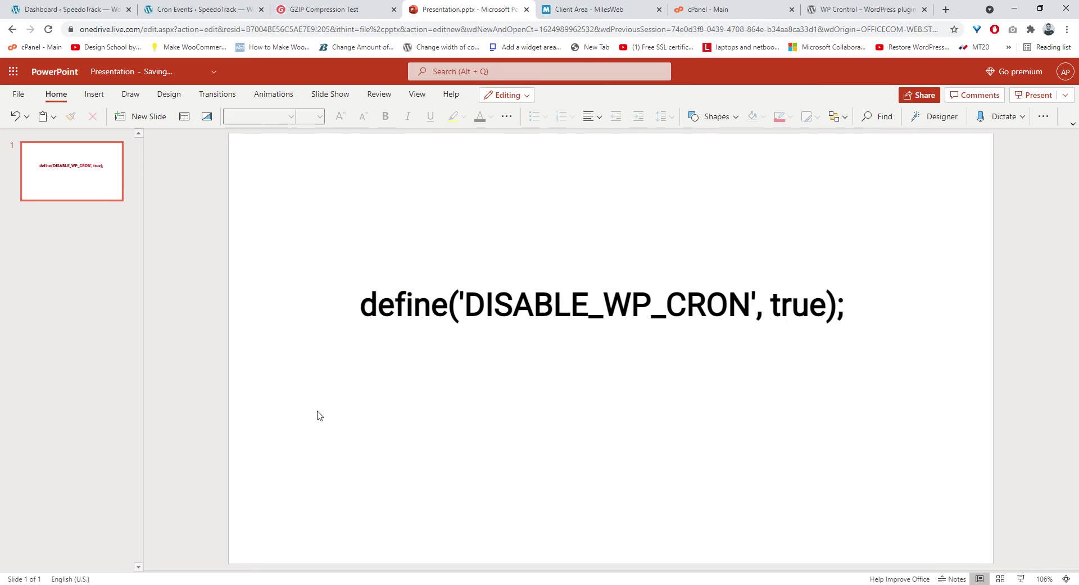
- Replace the value true with false in the DISABLE_WP_CRON define statement on the slide
left_click(452, 308)
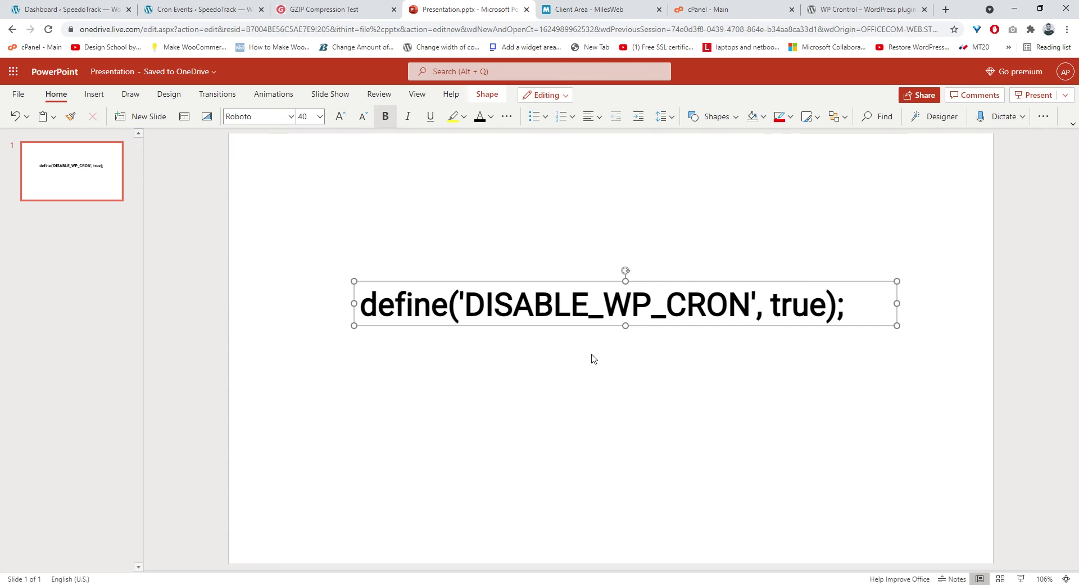
left_click_drag(781, 311, 827, 311)
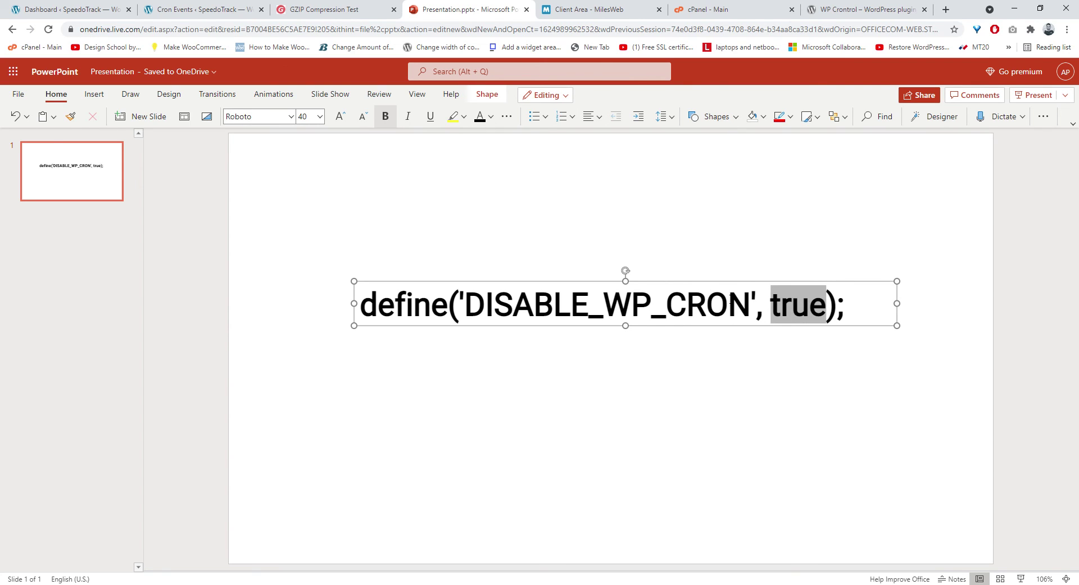
type("false")
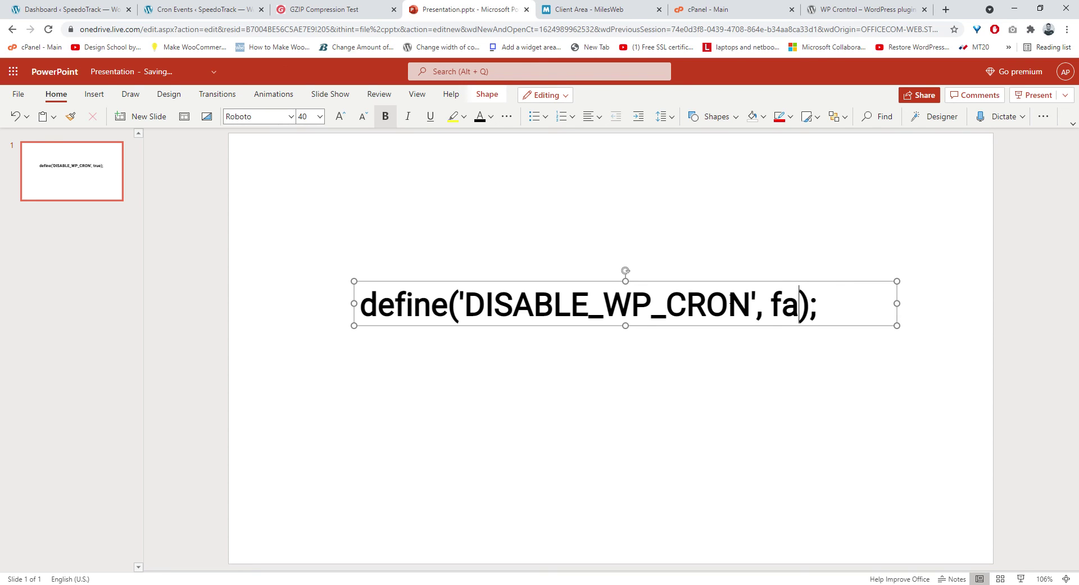
left_click(545, 376)
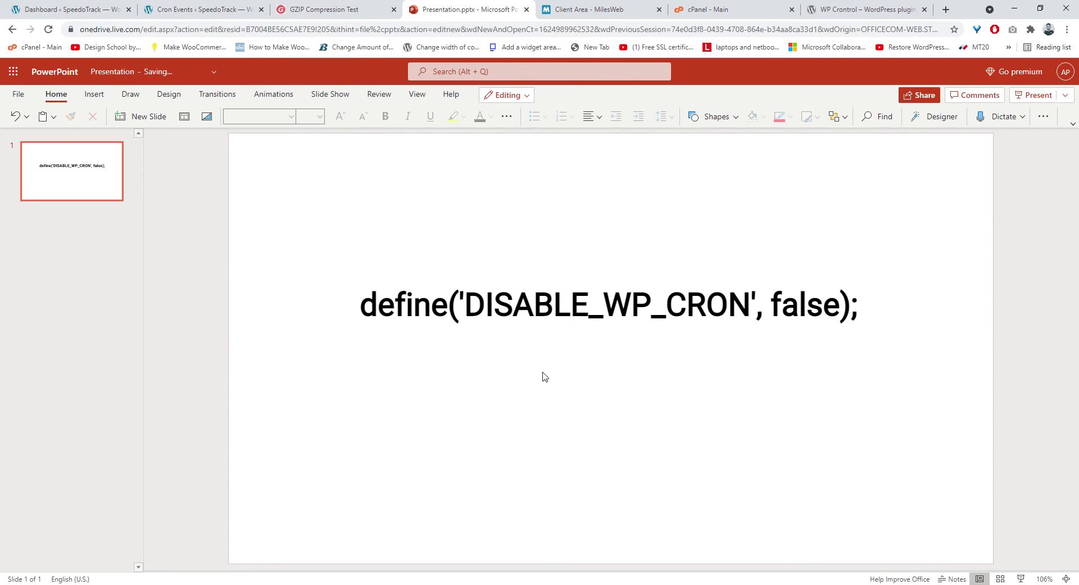
- Highlight the full define('DISABLE_WP_CRON', false); statement to read it over, and clear the selection
left_click(408, 331)
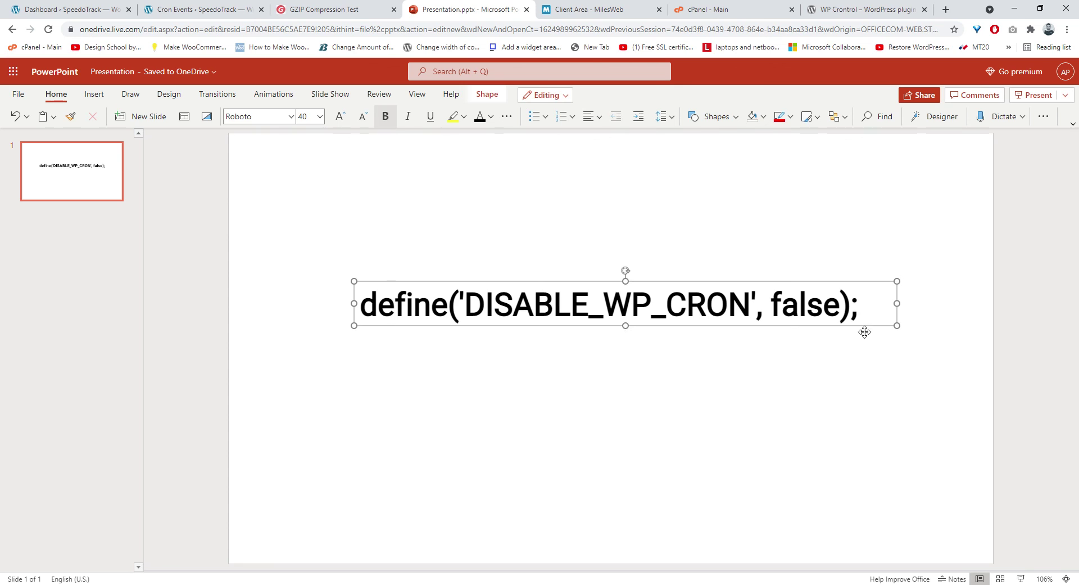
double_click(862, 308)
left_click_drag(861, 309, 275, 303)
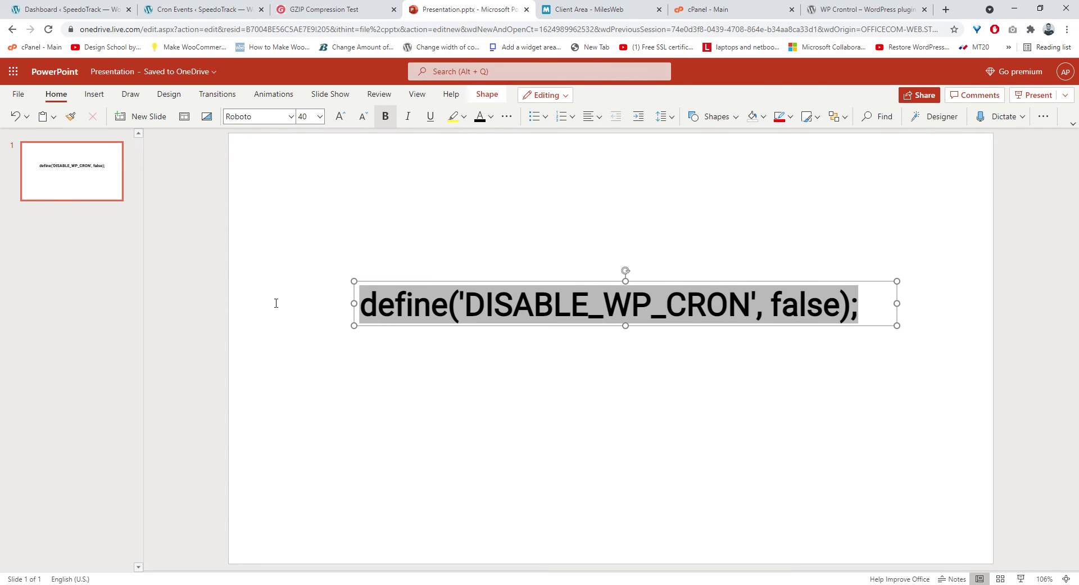
left_click(456, 382)
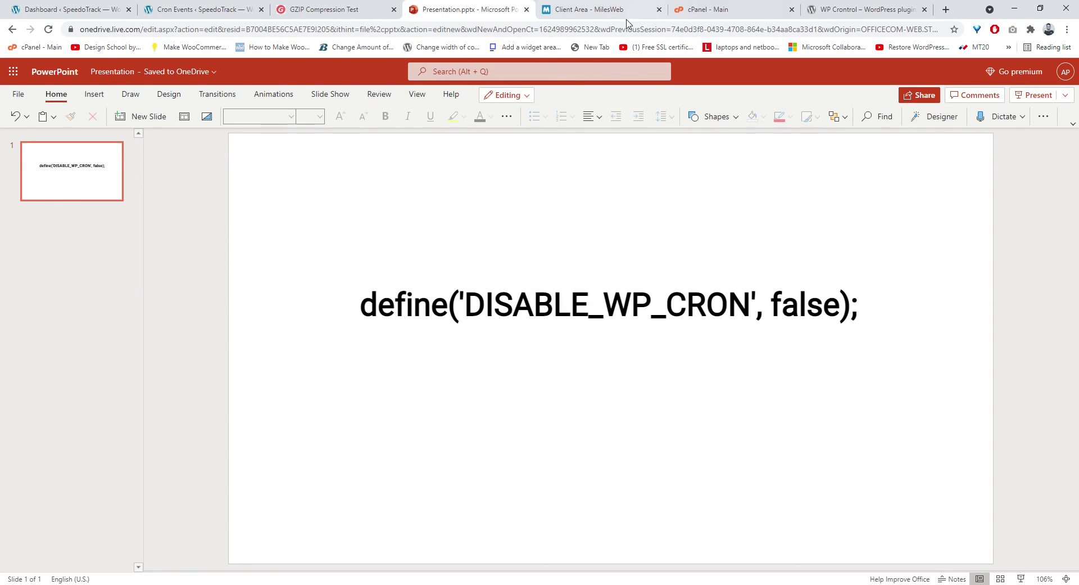
- Switch to cPanel, open the File Manager, go to the public_html folder and select wp-config.php
left_click(721, 8)
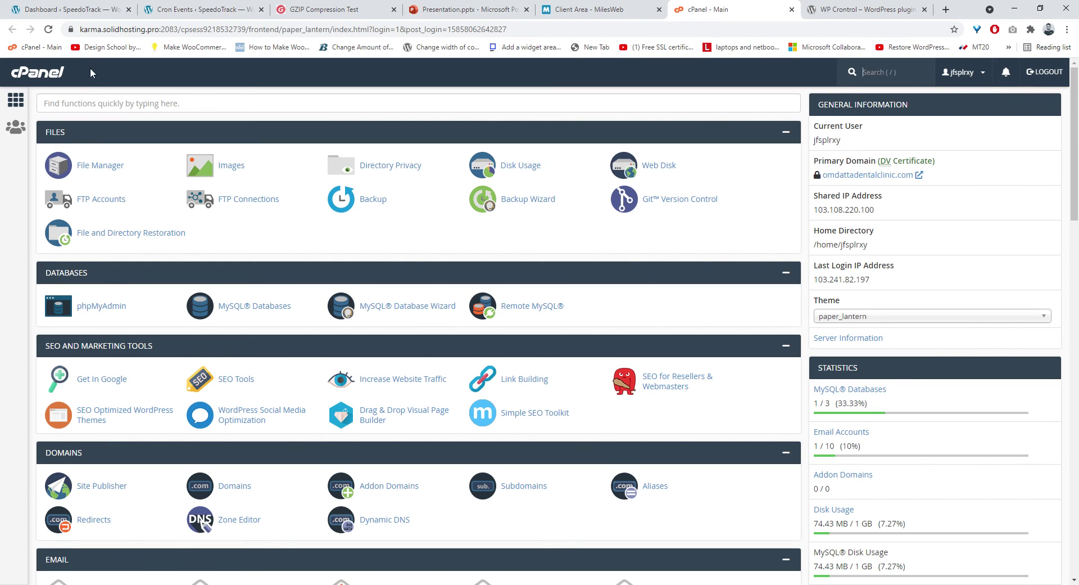
left_click(104, 169)
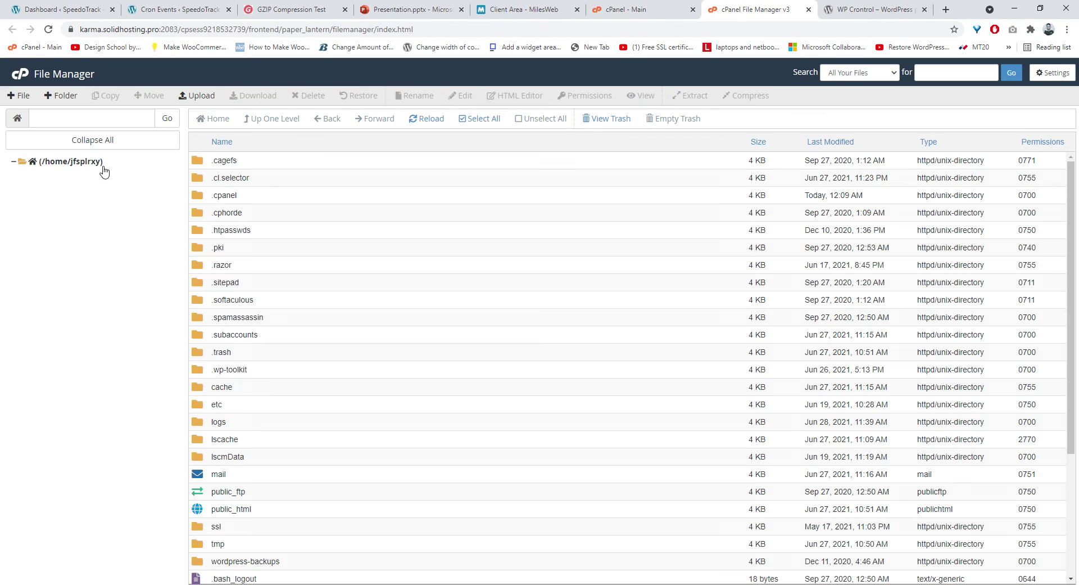
left_click(61, 422)
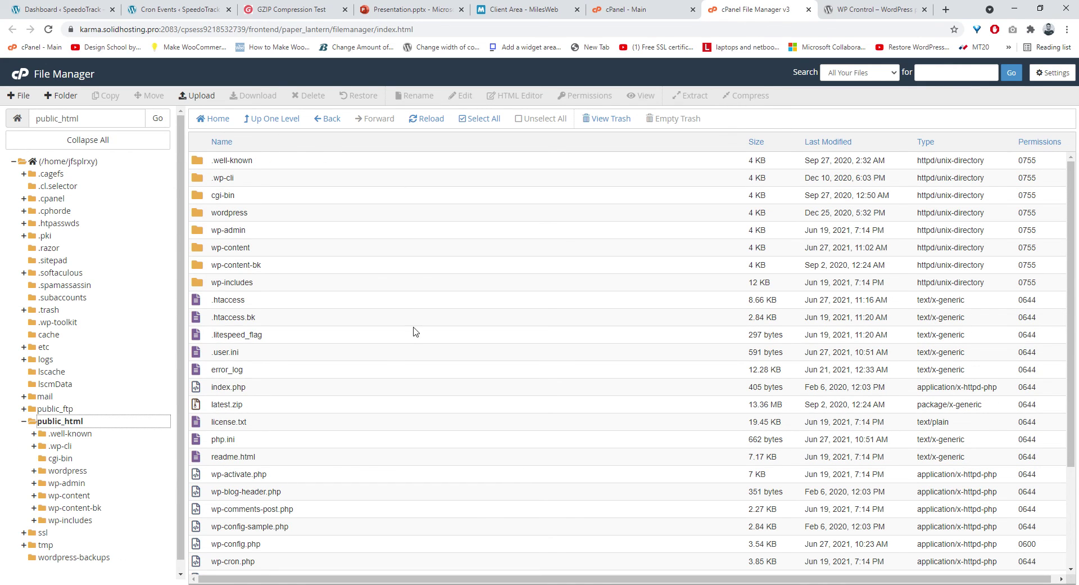
scroll(381, 356, "down", 1)
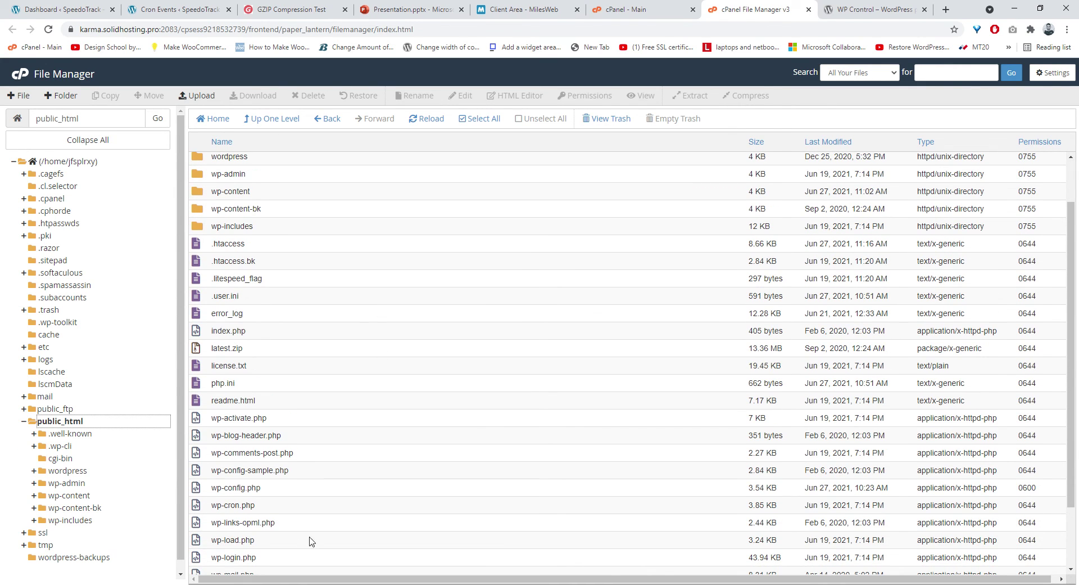
left_click(276, 494)
scroll(388, 415, "down", 1)
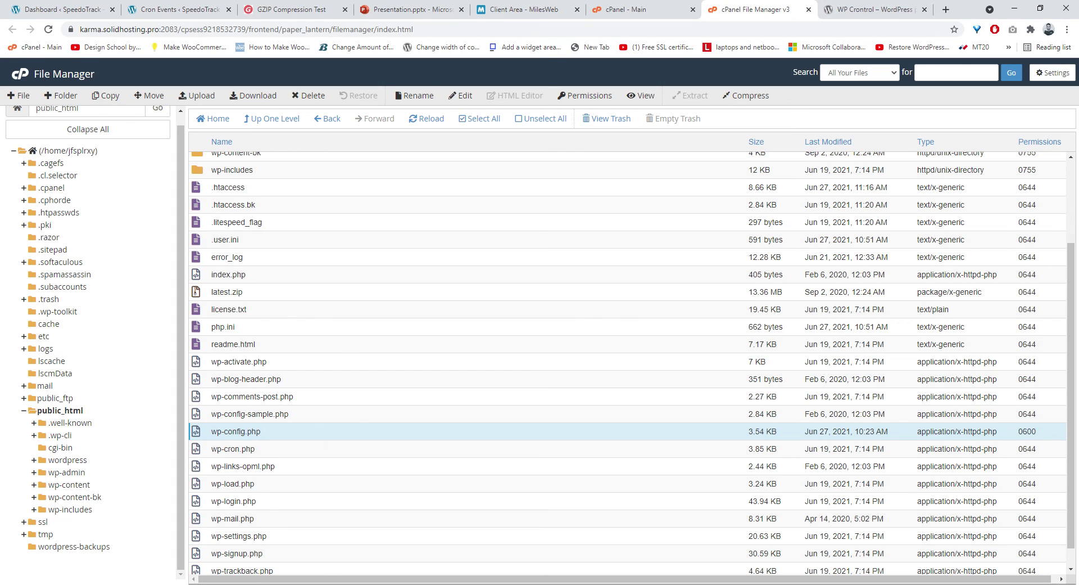
- Return to the PowerPoint presentation and review the DISABLE_WP_CRON define statement intended for wp-config.php
left_click(394, 10)
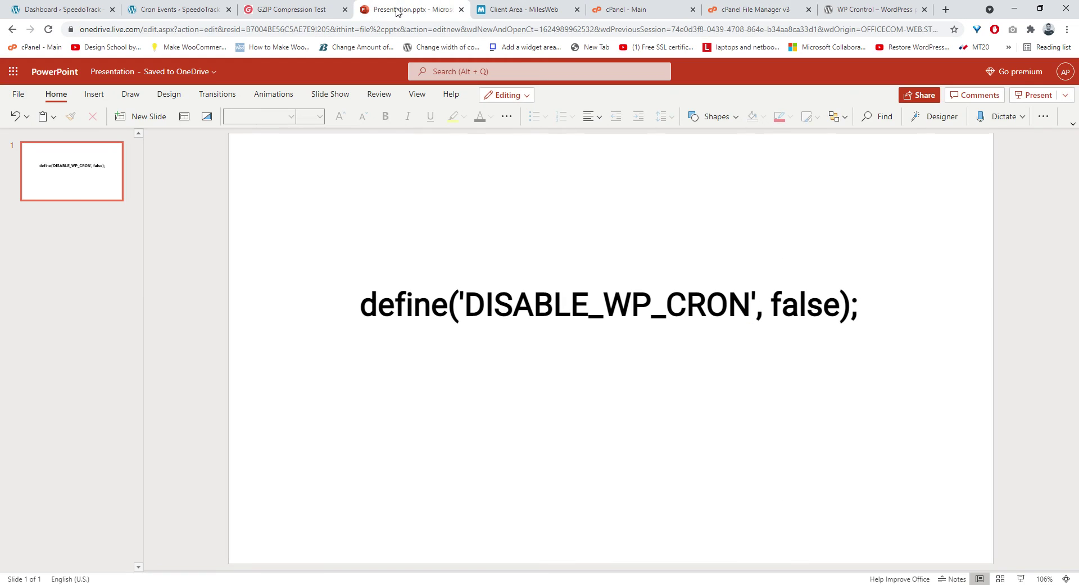
left_click(461, 321)
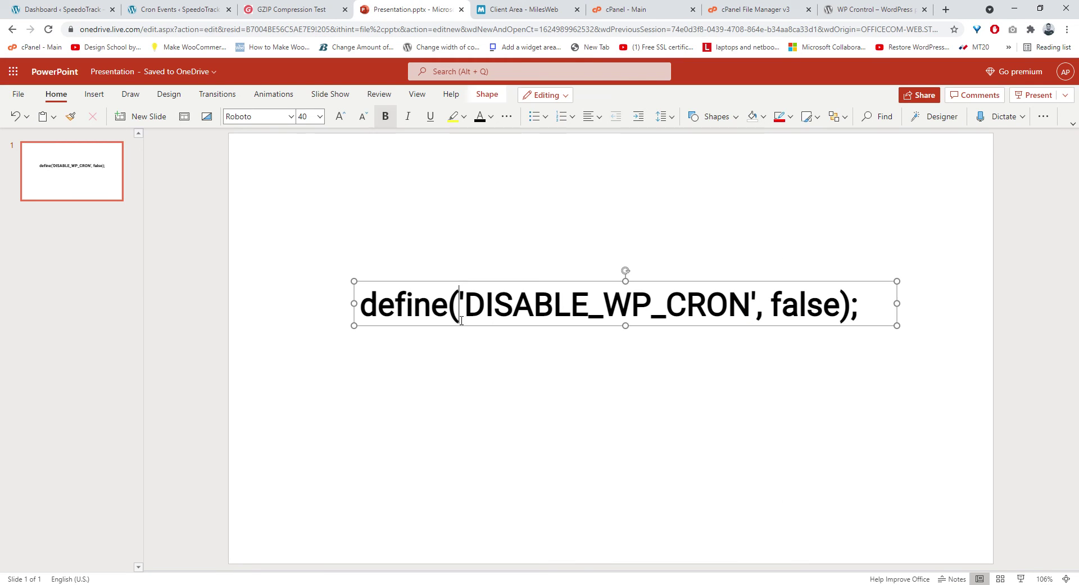
left_click(706, 398)
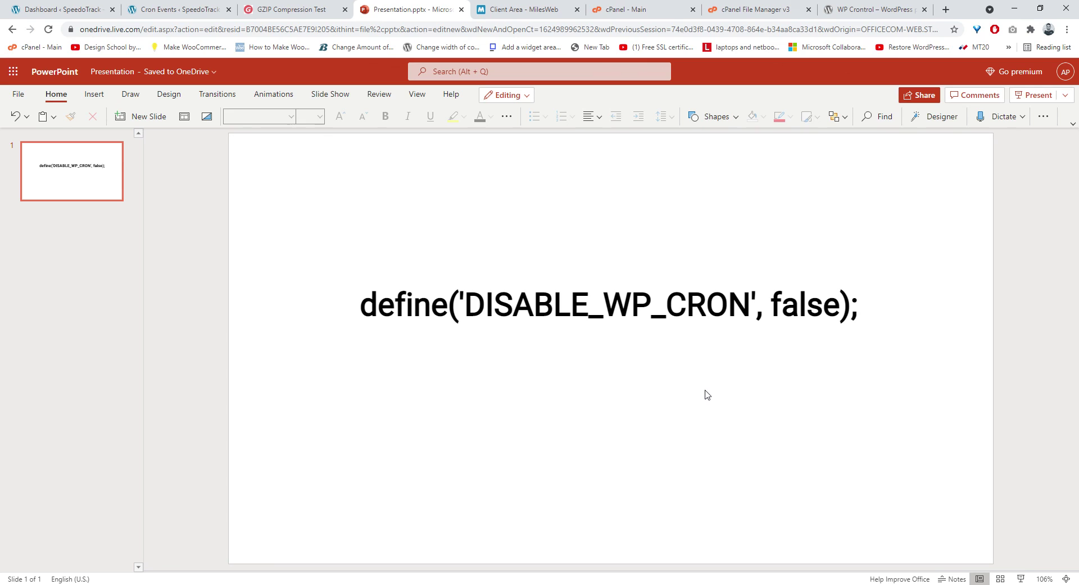